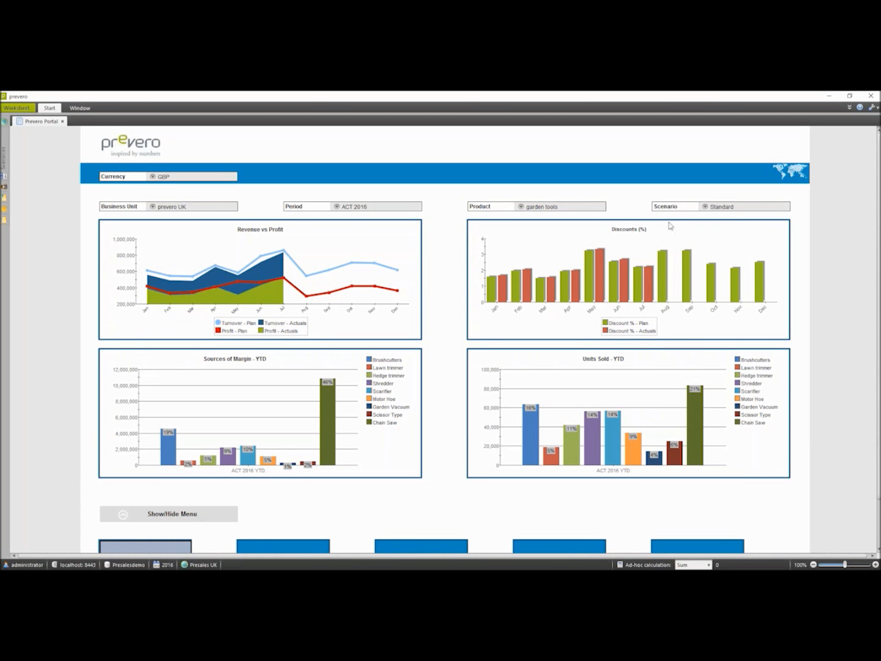
Check the available scenarios without changing the selection, and open the Sales and Revenue Planning dashboard
{"action": "left_click", "coordinate": [703, 208]}
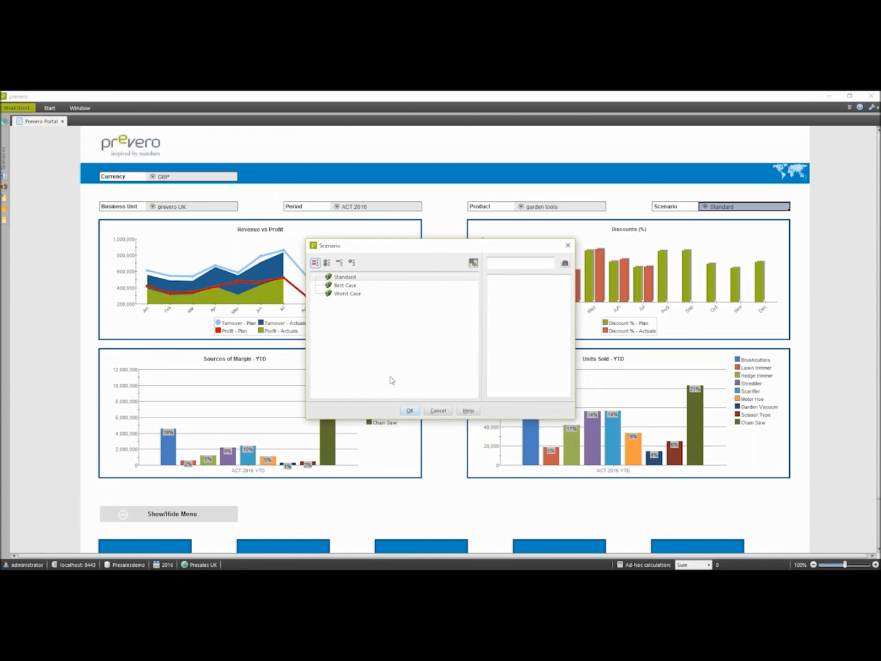
{"action": "left_click", "coordinate": [439, 410]}
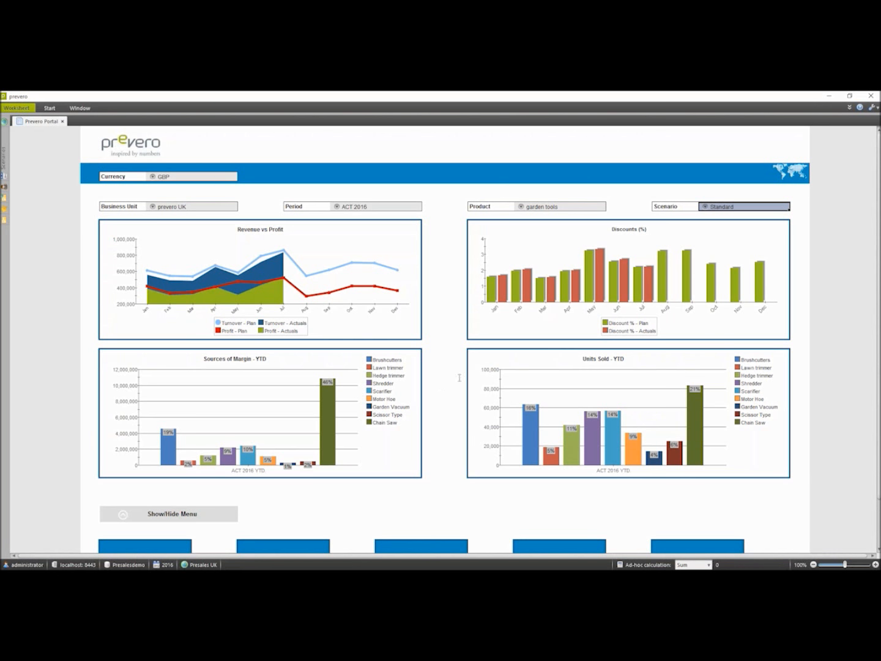
{"action": "left_click", "coordinate": [746, 114]}
{"action": "scroll", "coordinate": [245, 393], "scroll_direction": "down", "scroll_amount": 2}
{"action": "left_click", "coordinate": [156, 497]}
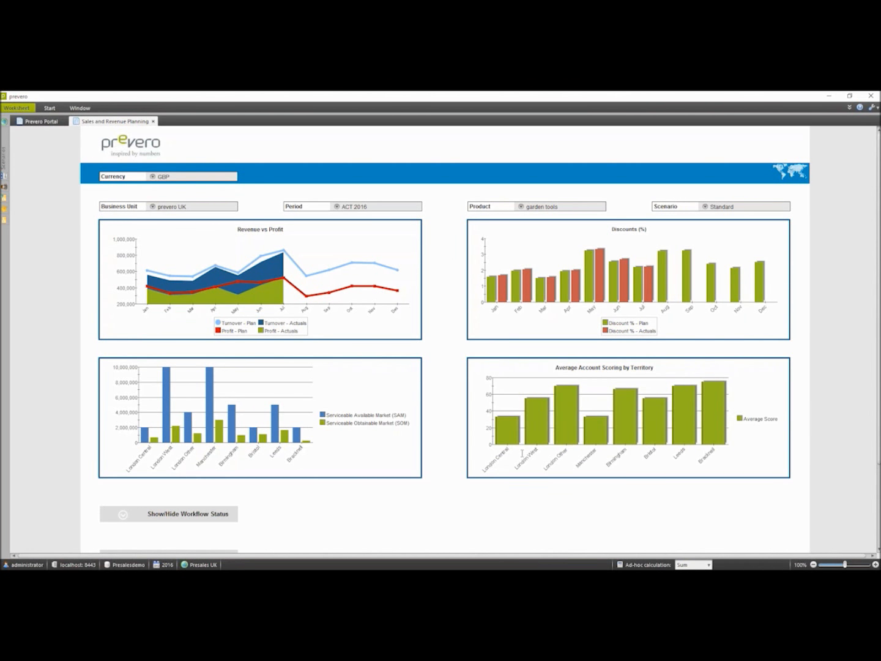
Expand the workflow status section, review the submission statuses and comments by business unit, and collapse it
{"action": "left_click", "coordinate": [123, 514]}
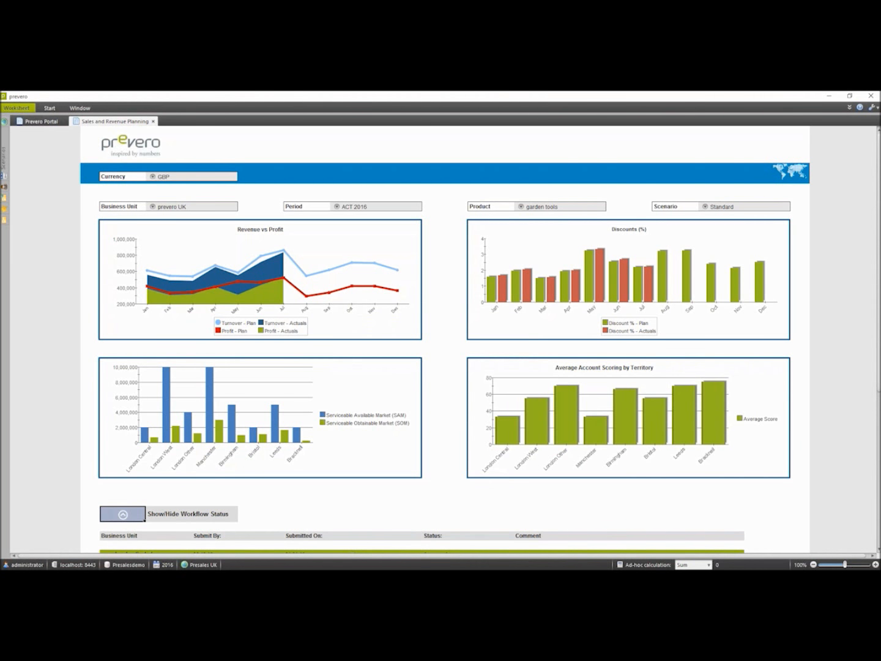
{"action": "scroll", "coordinate": [123, 514], "scroll_direction": "down", "scroll_amount": 1}
{"action": "scroll", "coordinate": [445, 339], "scroll_direction": "down", "scroll_amount": 3}
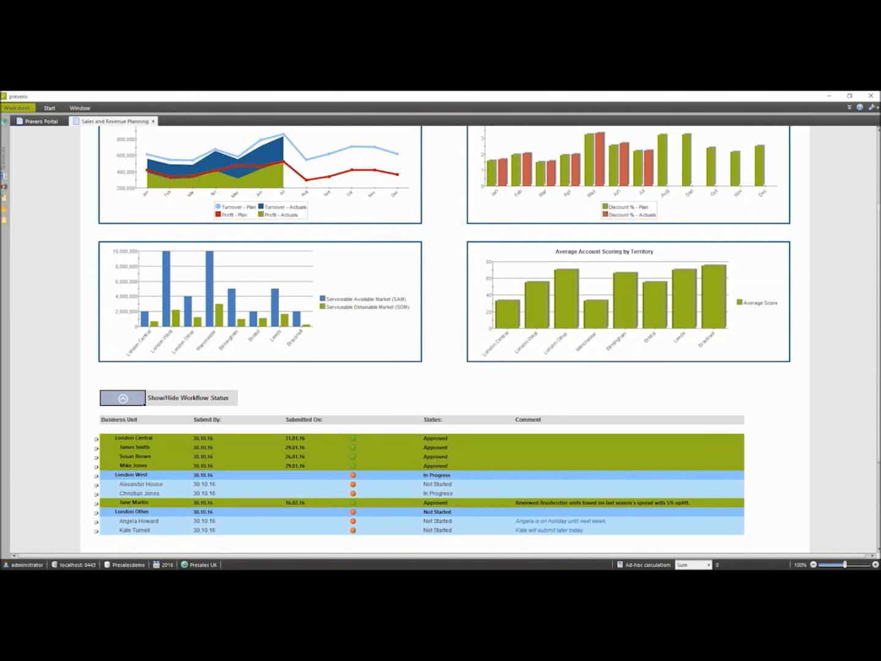
{"action": "left_click", "coordinate": [122, 397]}
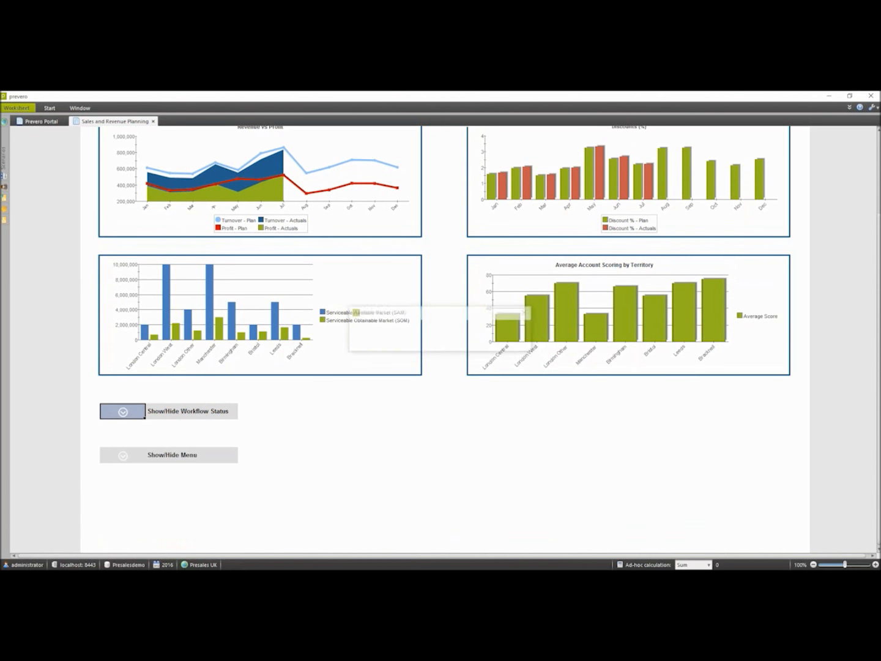
Open Sales Report - Detail from the Reporting options and collapse the brushcutter and lawn trimmer product groups
{"action": "left_click", "coordinate": [123, 455]}
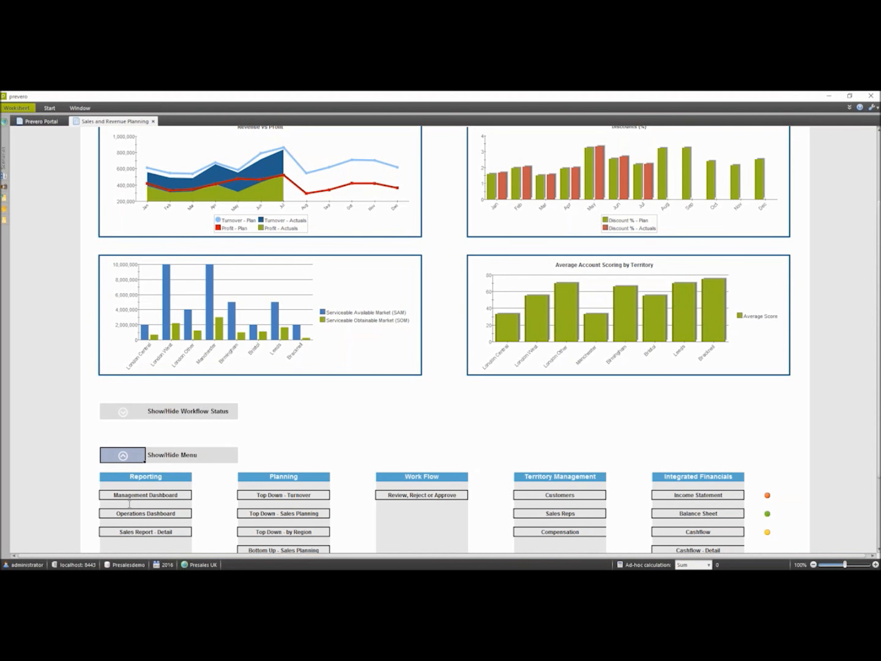
{"action": "left_click", "coordinate": [141, 534]}
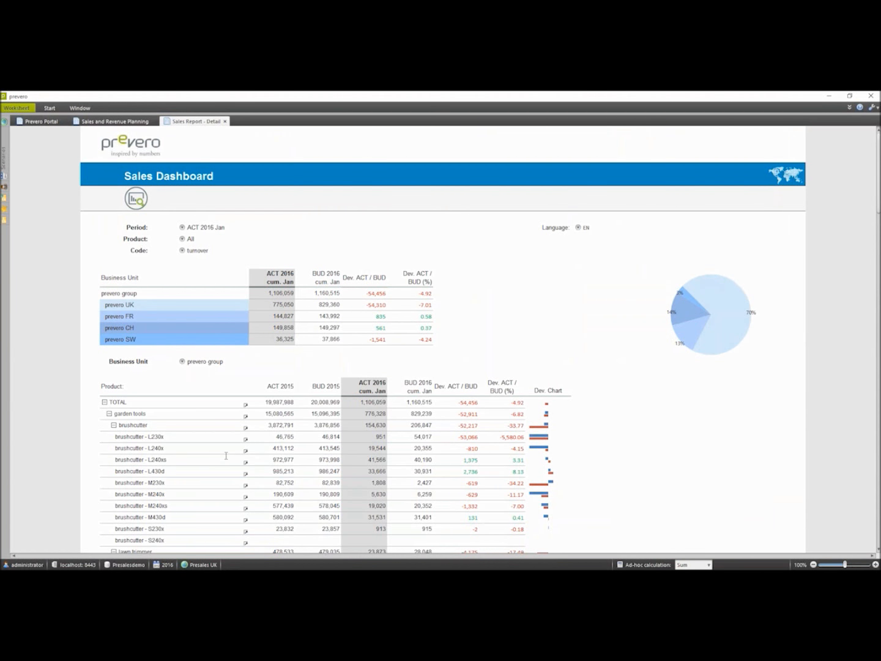
{"action": "left_click", "coordinate": [133, 426]}
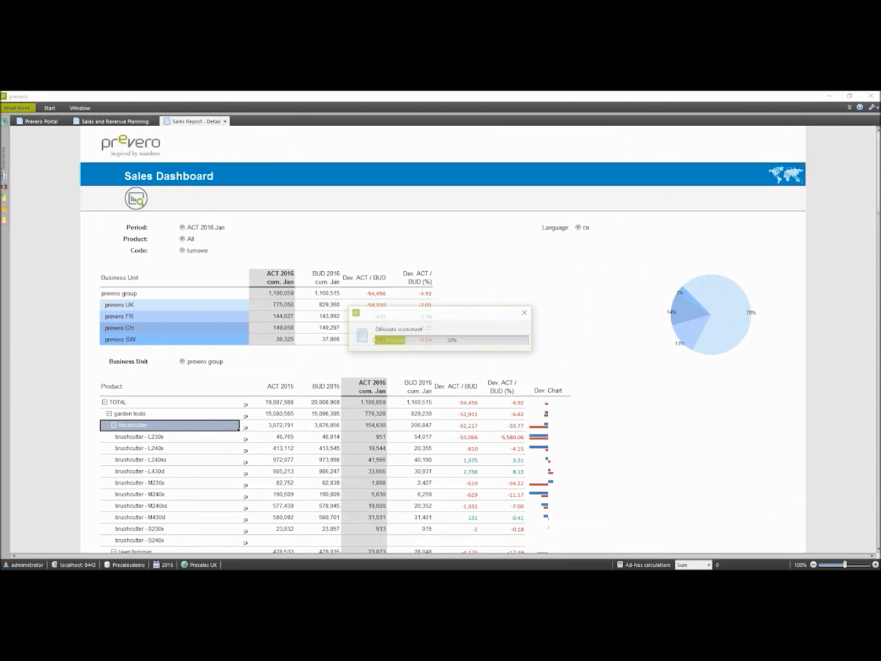
{"action": "left_click", "coordinate": [134, 437]}
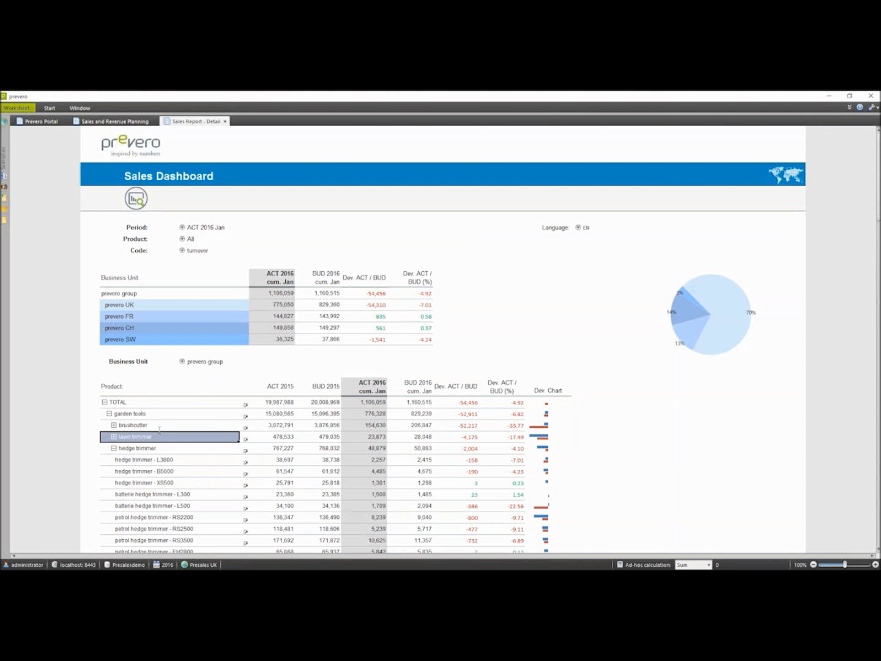
{"action": "scroll", "coordinate": [159, 429], "scroll_direction": "down", "scroll_amount": 1}
{"action": "scroll", "coordinate": [443, 342], "scroll_direction": "down", "scroll_amount": 2}
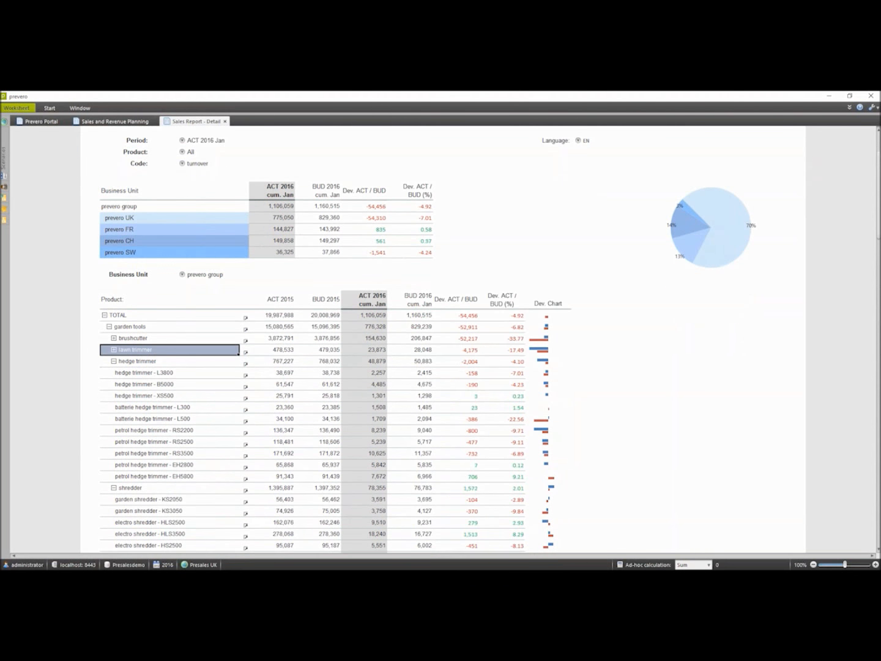
{"action": "scroll", "coordinate": [164, 429], "scroll_direction": "up", "scroll_amount": 3}
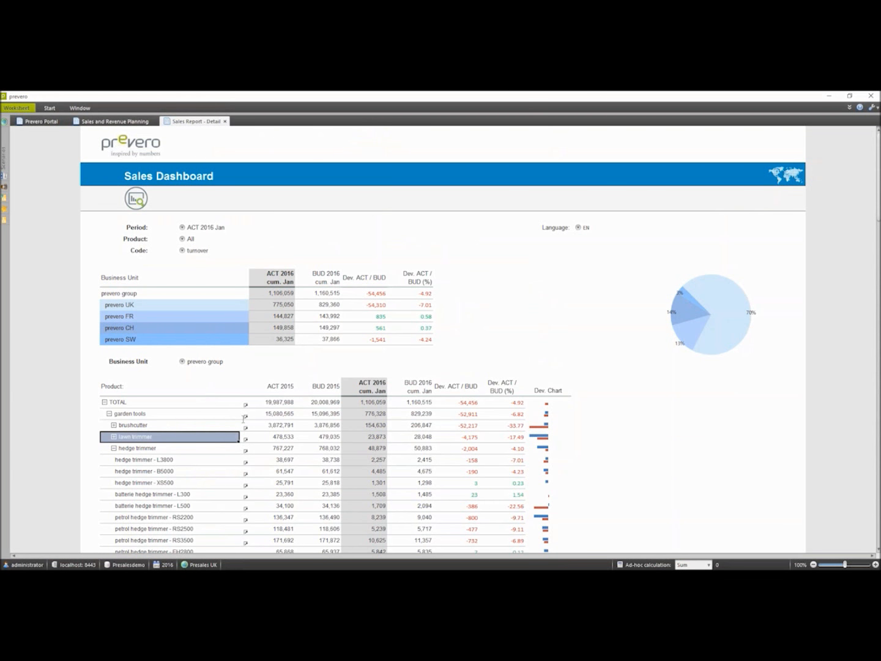
Open the visual exploration for garden tools and inspect turnover from the overall business units down to the UK sales regions
{"action": "left_click", "coordinate": [244, 415]}
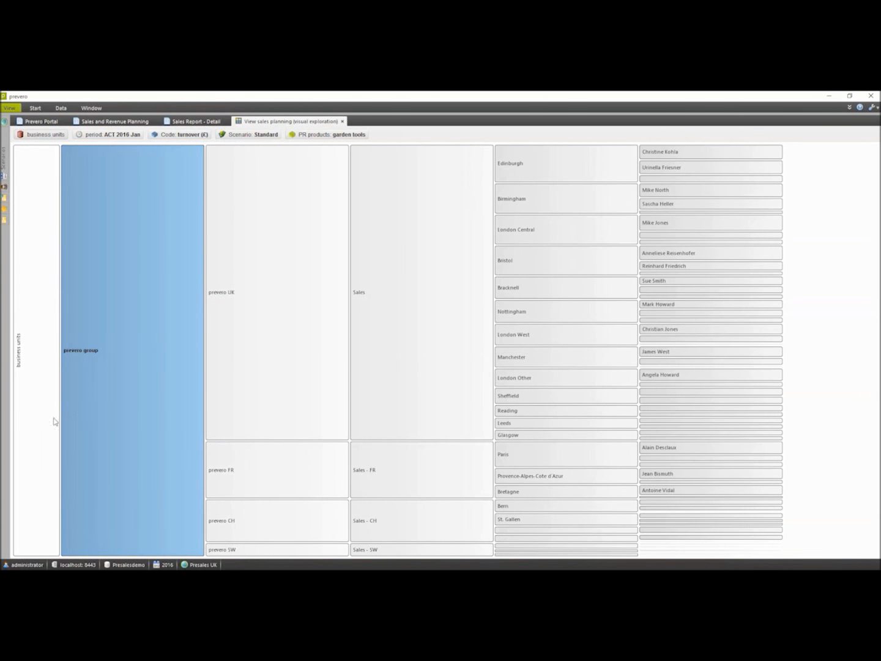
{"action": "mouse_move", "coordinate": [44, 423]}
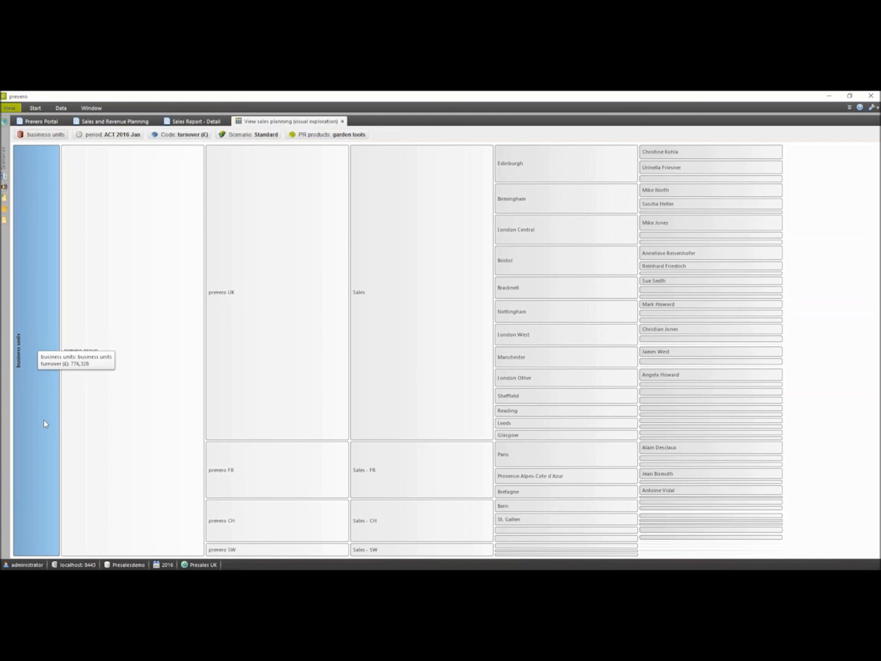
{"action": "mouse_move", "coordinate": [216, 366]}
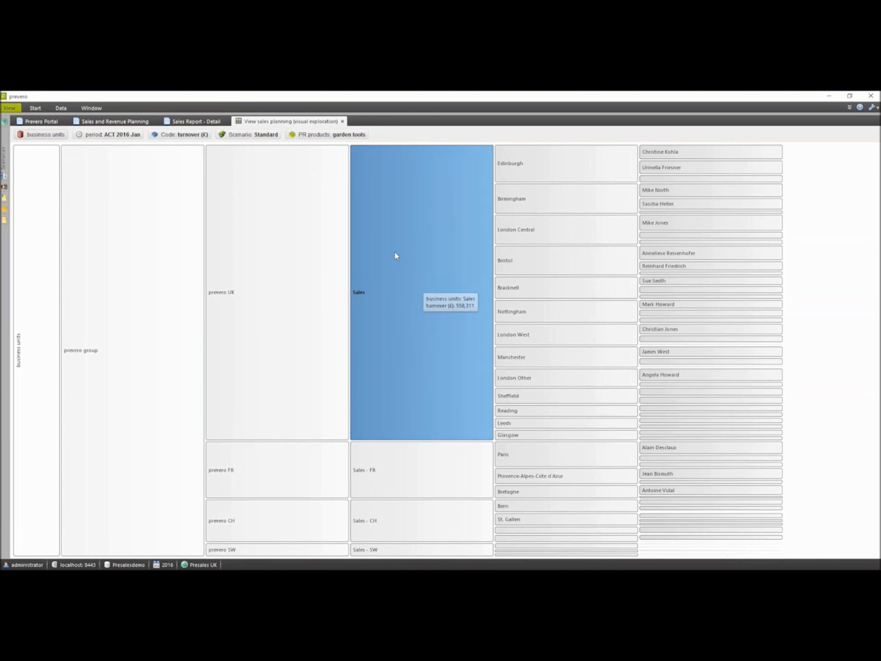
{"action": "mouse_move", "coordinate": [540, 197]}
{"action": "mouse_move", "coordinate": [541, 224]}
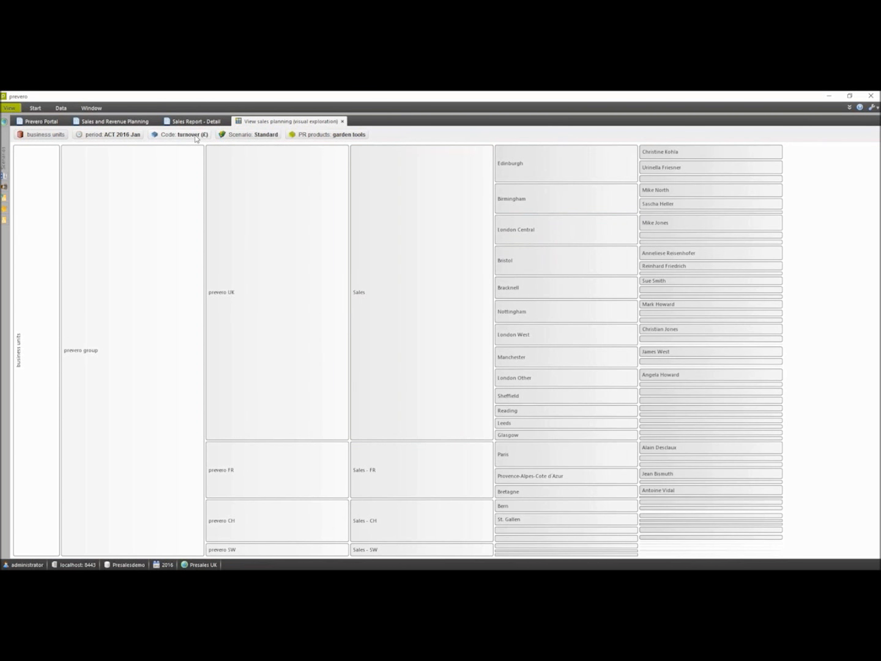
Switch the visual exploration's code to discount (%) and display it as a Hyperbolic tree
{"action": "left_click", "coordinate": [196, 135]}
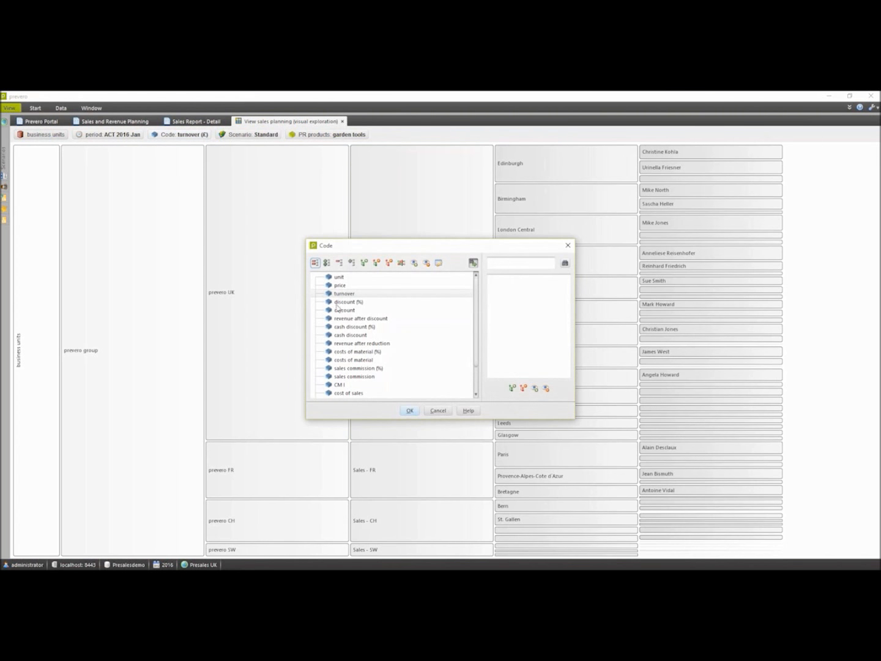
{"action": "left_click", "coordinate": [345, 302]}
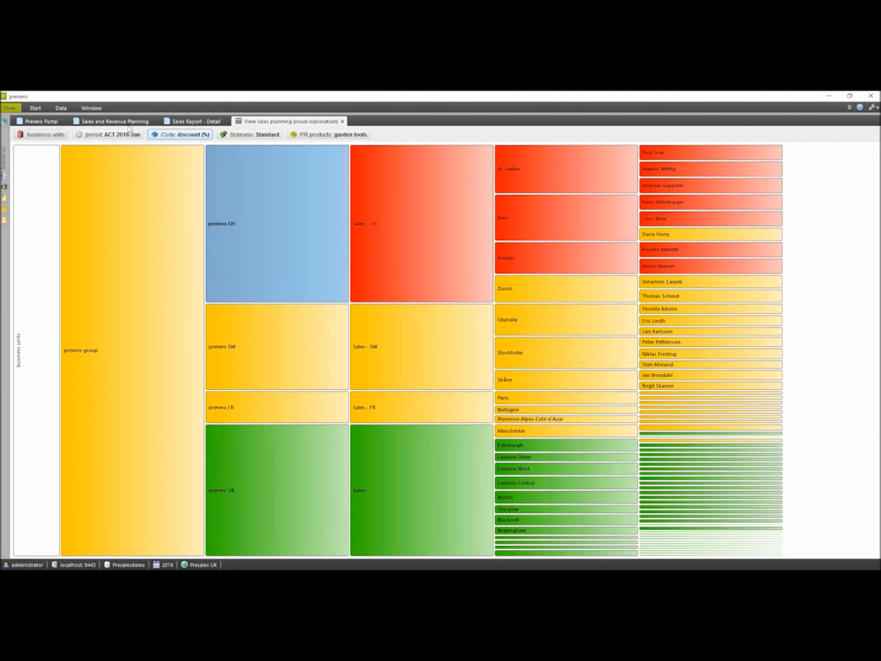
{"action": "left_click", "coordinate": [35, 108]}
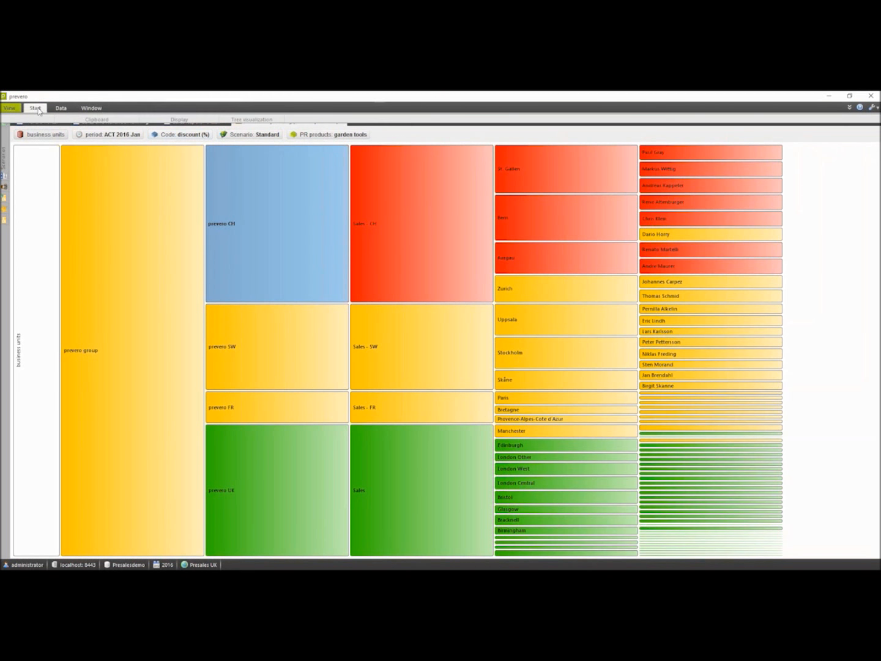
{"action": "left_click", "coordinate": [245, 144]}
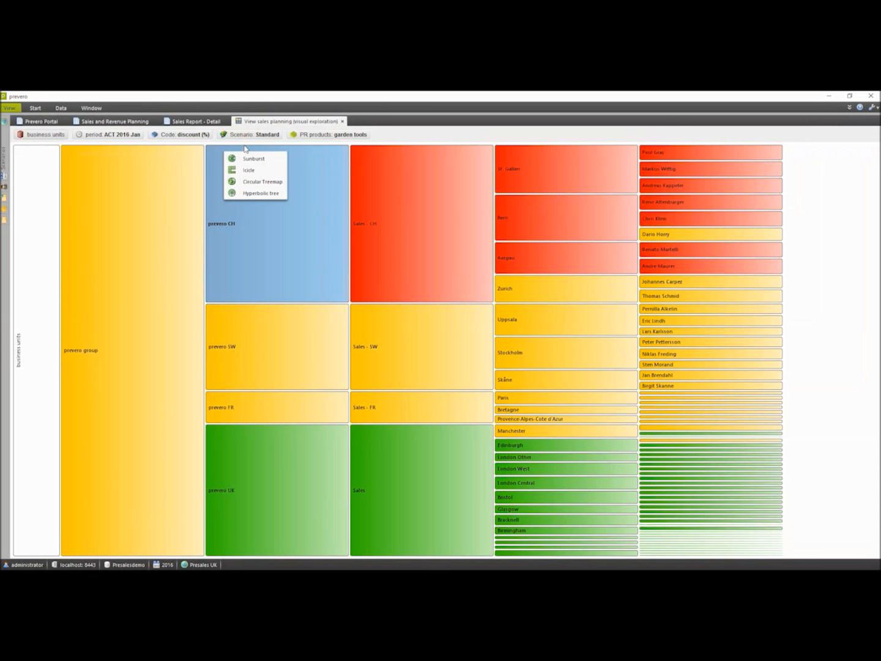
{"action": "left_click", "coordinate": [257, 194]}
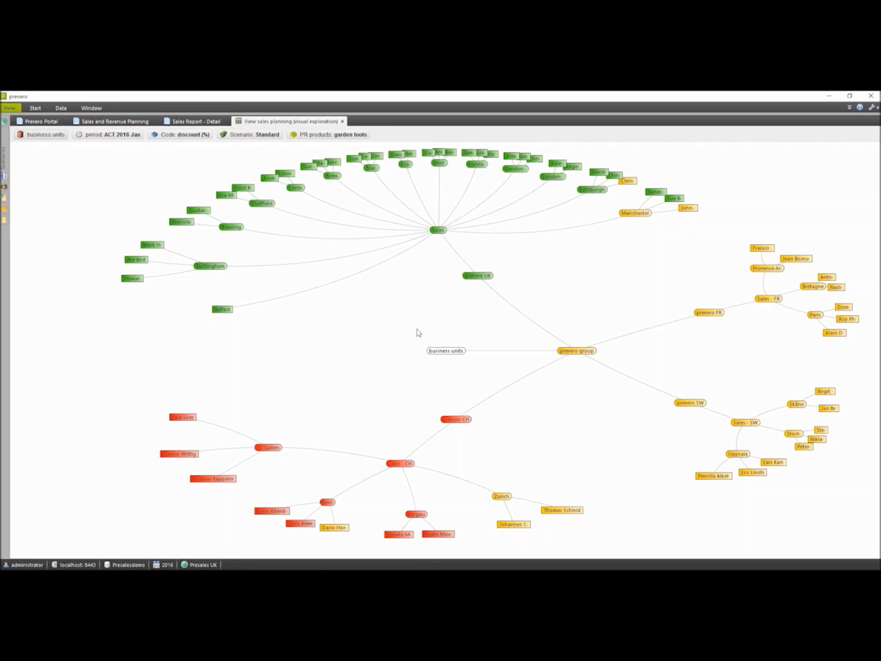
Explore the discount tree by centring it on the UK Sales node, Manchester and its sales reps, and the prevero group
{"action": "left_click", "coordinate": [437, 230]}
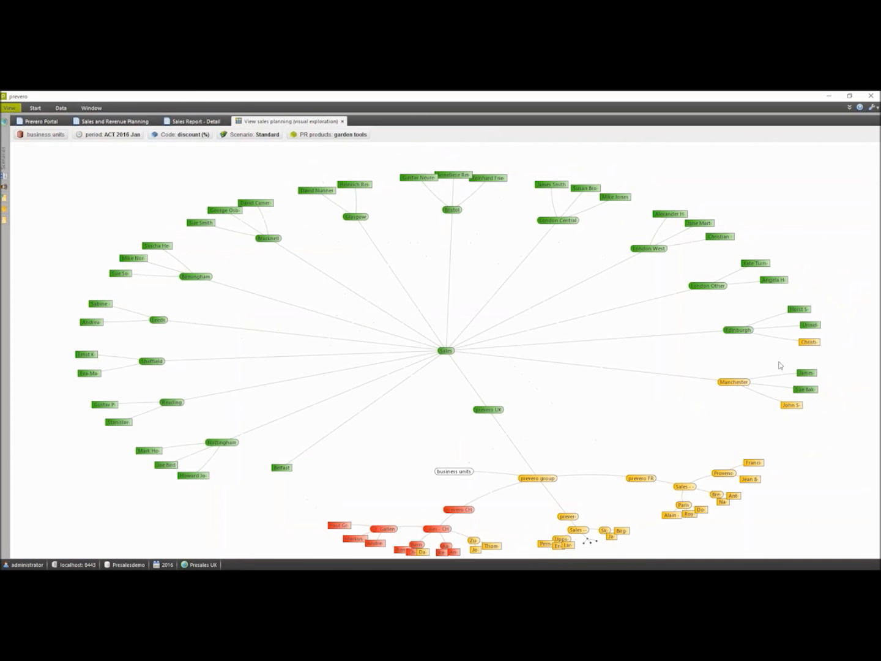
{"action": "left_click", "coordinate": [734, 382]}
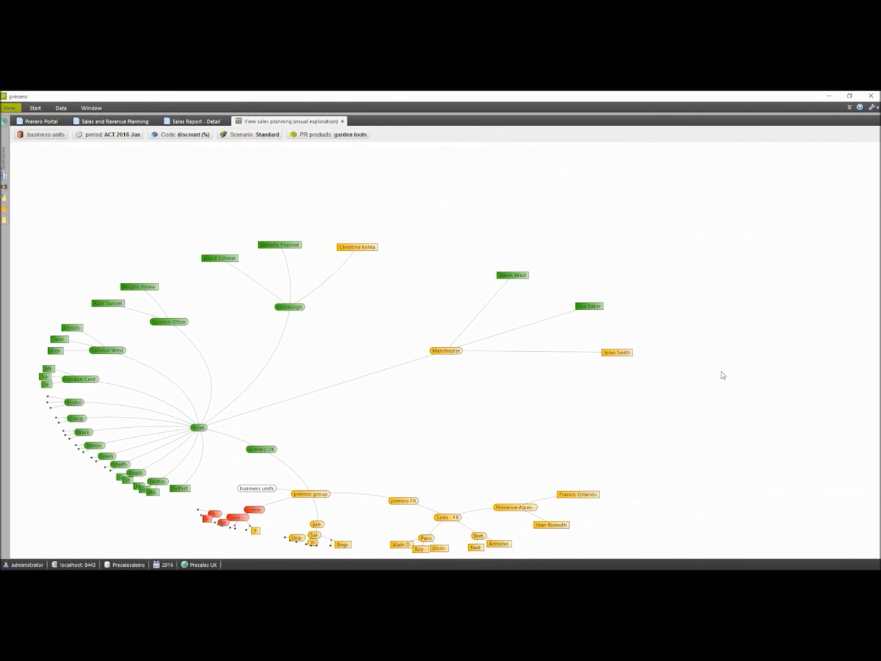
{"action": "mouse_move", "coordinate": [619, 358]}
{"action": "left_click", "coordinate": [322, 494]}
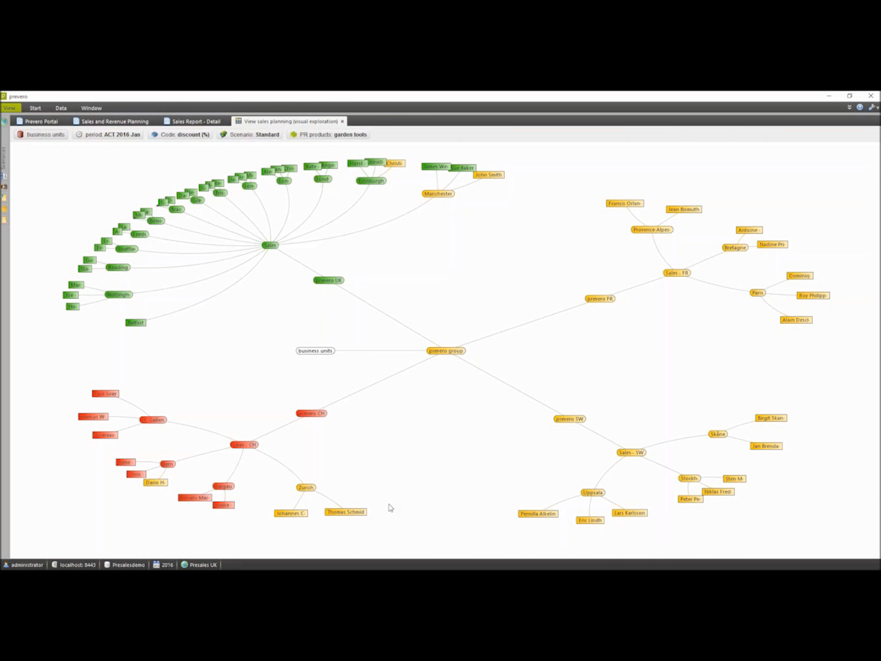
Close the visual exploration without saving its changes and return from the sales report to the Sales and Revenue Planning dashboard
{"action": "left_click", "coordinate": [342, 122]}
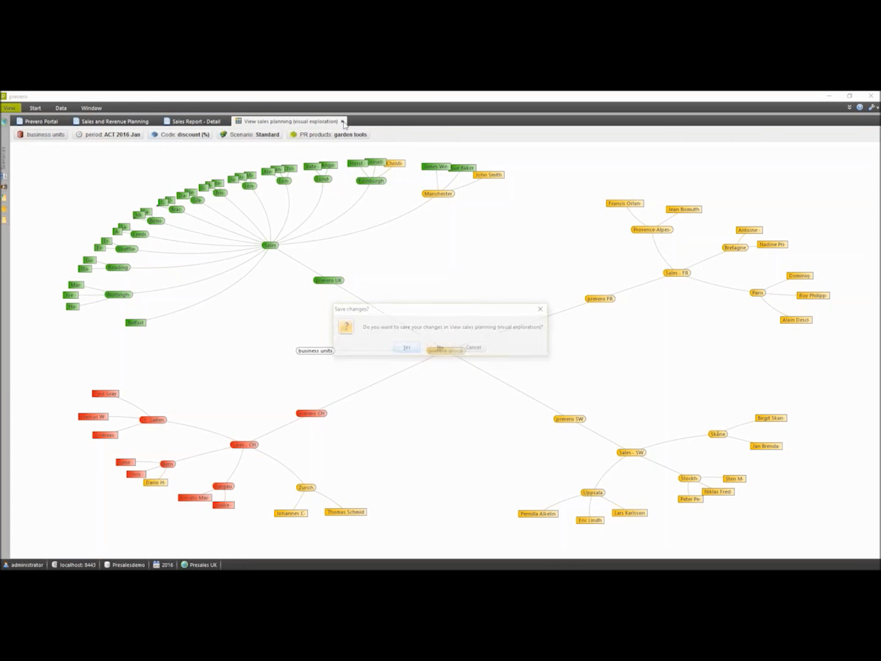
{"action": "left_click", "coordinate": [440, 348]}
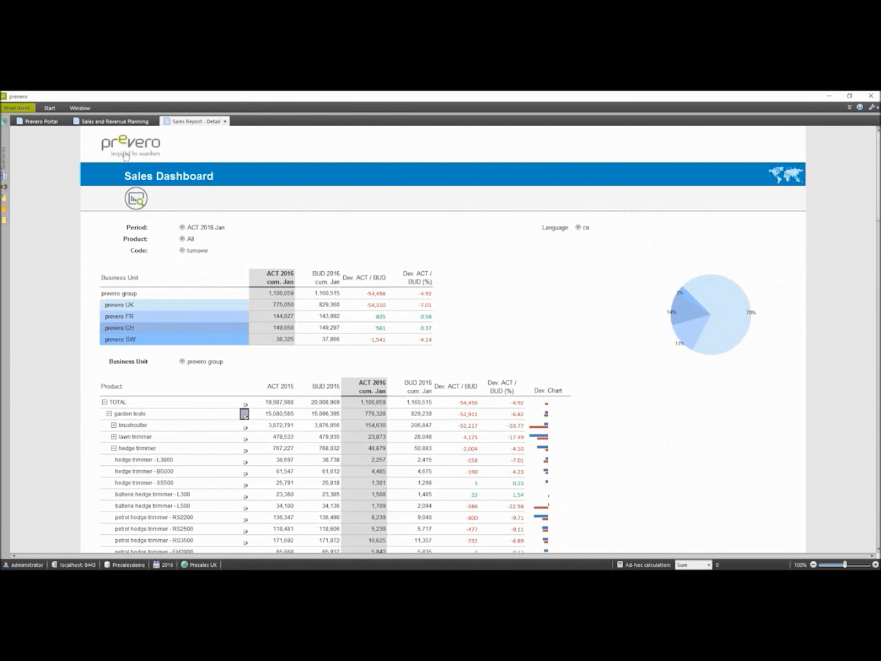
{"action": "left_click", "coordinate": [125, 156]}
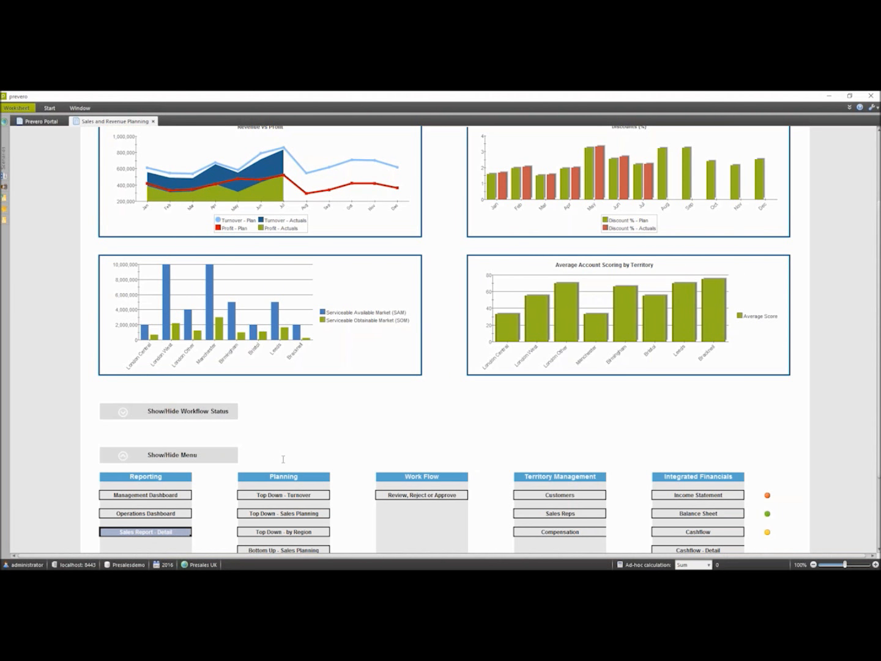
In the Top Down - Turnover plan, set the prevero group's BUD 2017 turnover to 25,000 and return to the planning dashboard
{"action": "left_click", "coordinate": [283, 495]}
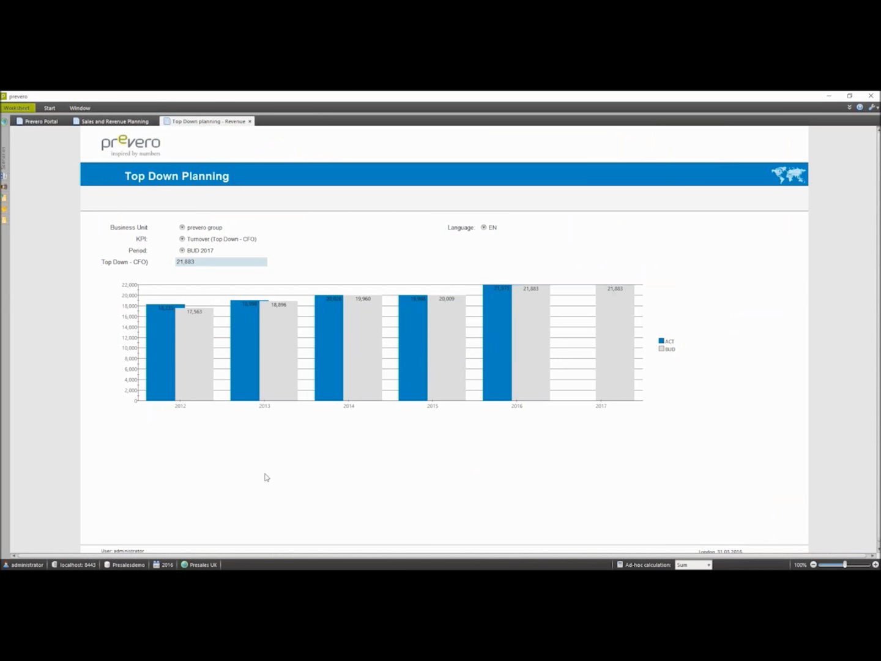
{"action": "left_click", "coordinate": [193, 264]}
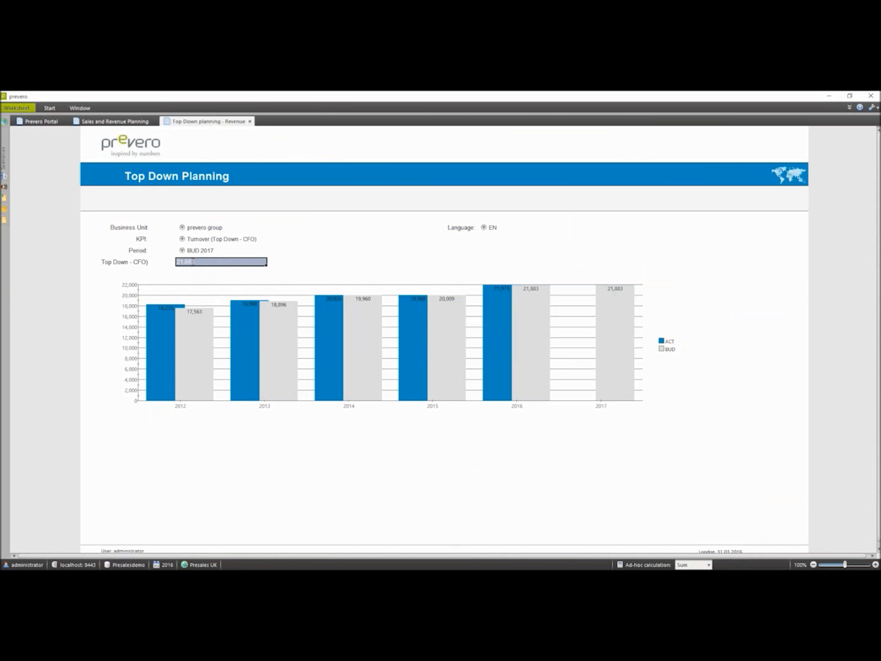
{"action": "type", "text": "25000"}
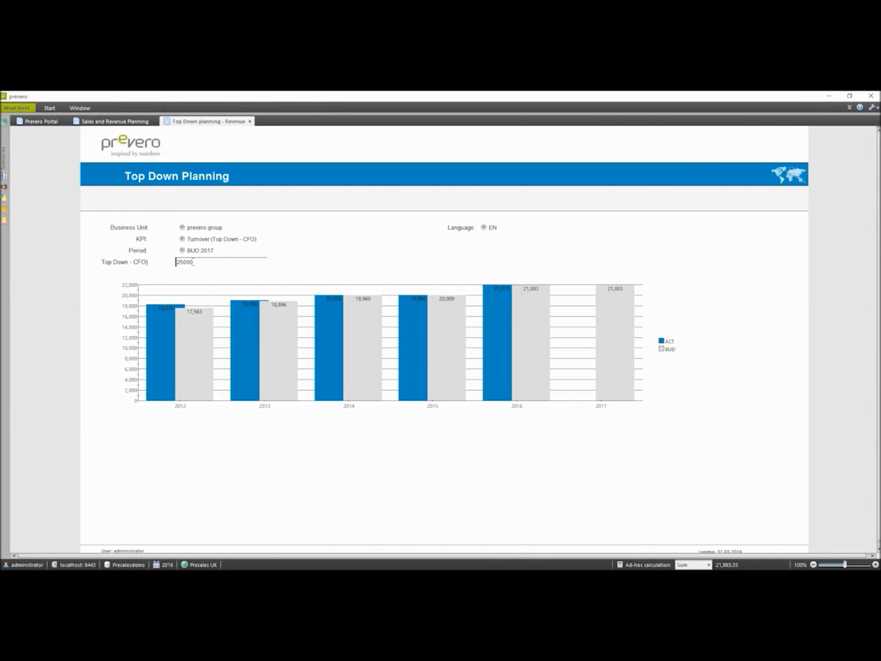
{"action": "key", "text": "Return"}
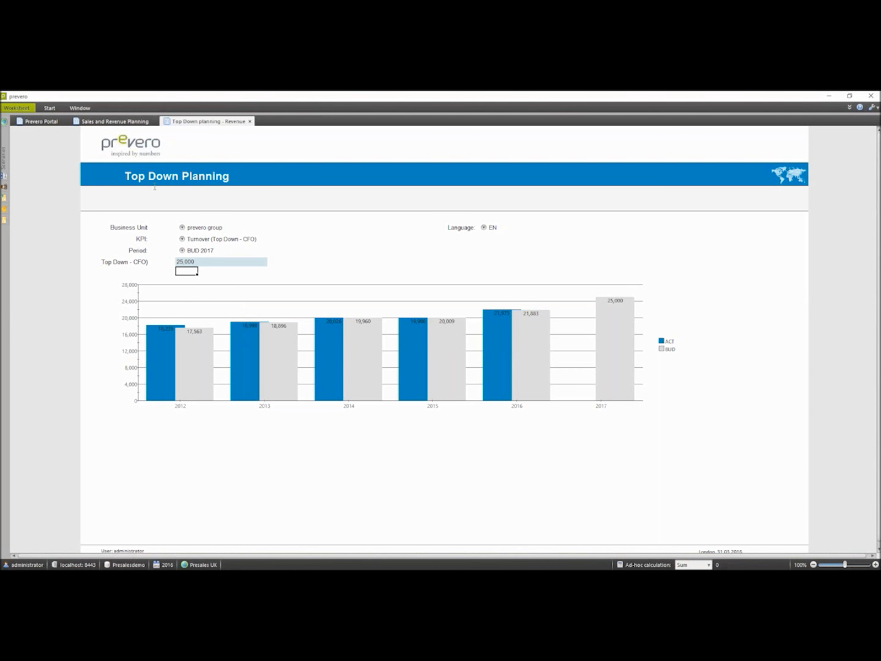
{"action": "left_click", "coordinate": [139, 148]}
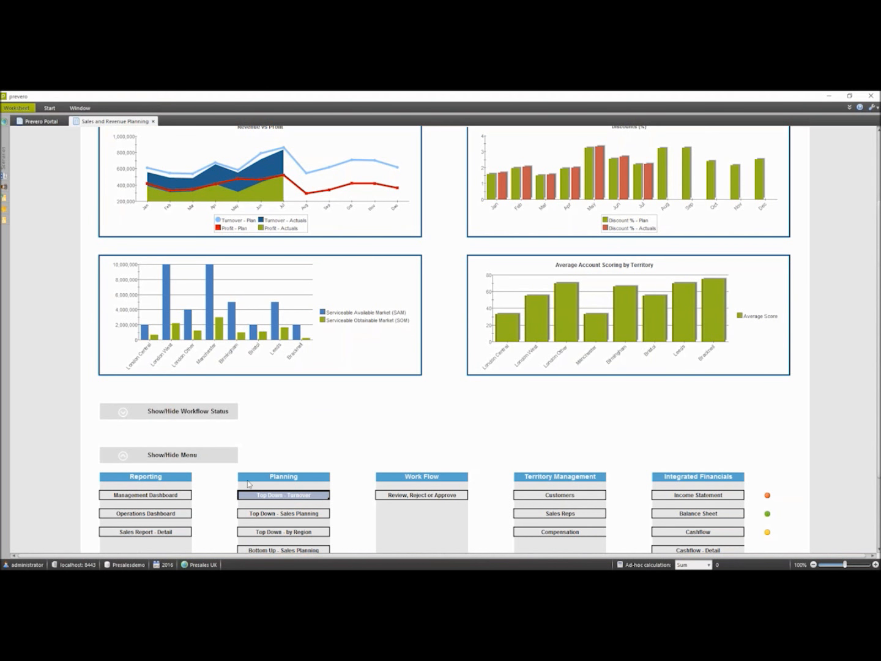
Open Top Down Sales Planning, lock prevero SW's turnover and distribute the BUD 2017 target across the other companies
{"action": "left_click", "coordinate": [269, 514]}
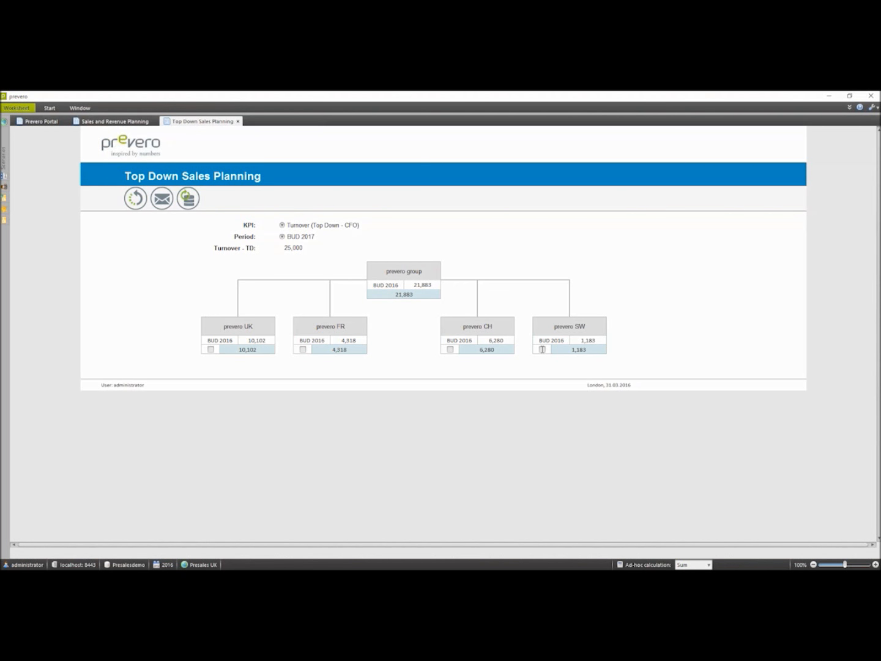
{"action": "left_click", "coordinate": [542, 349]}
{"action": "left_click", "coordinate": [188, 198]}
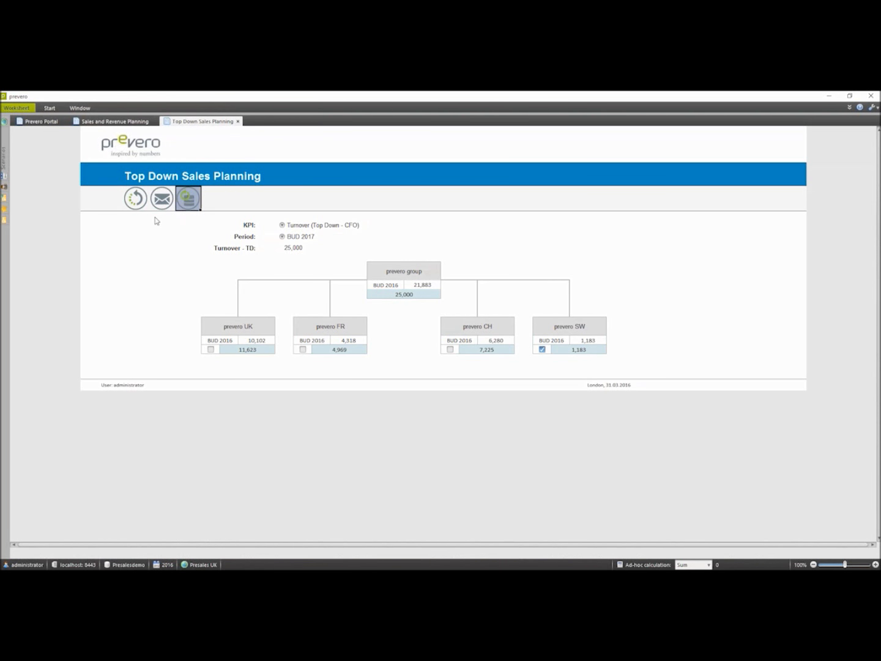
Reset the distribution, redistribute the BUD 2017 turnover target with prevero CH and prevero SW locked, and return to the planning dashboard
{"action": "left_click", "coordinate": [136, 205]}
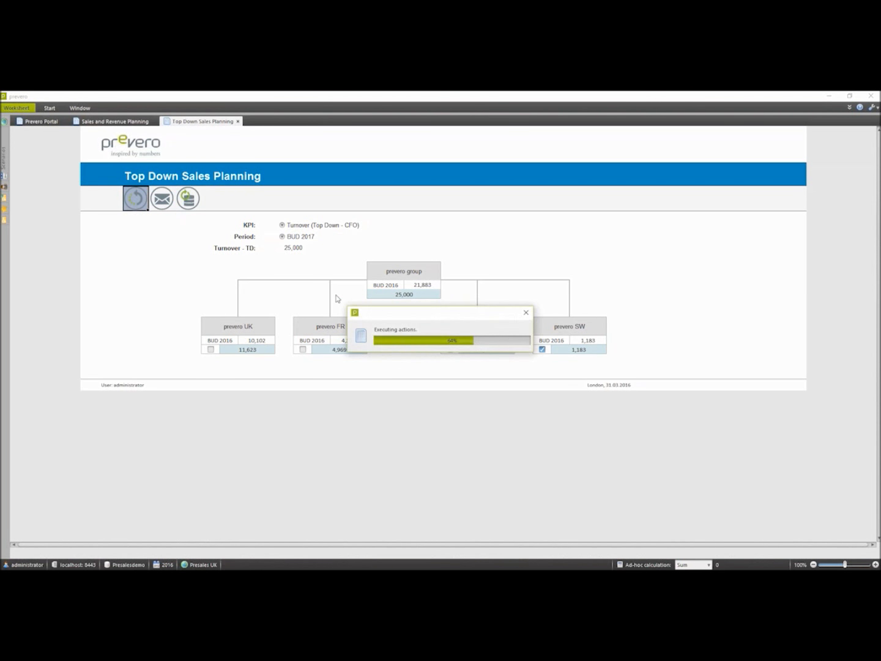
{"action": "left_click", "coordinate": [450, 349]}
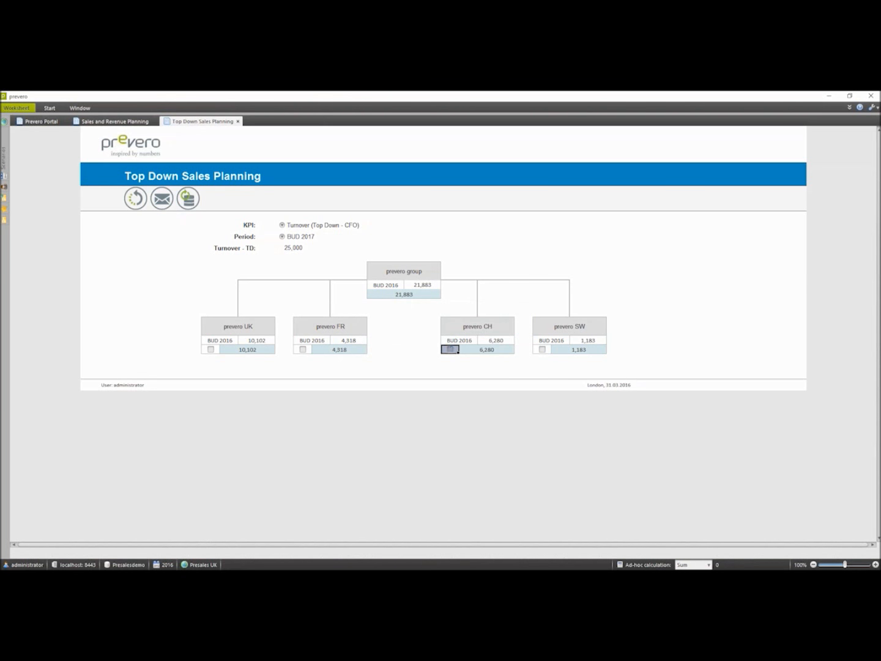
{"action": "left_click", "coordinate": [542, 349]}
{"action": "left_click", "coordinate": [188, 198]}
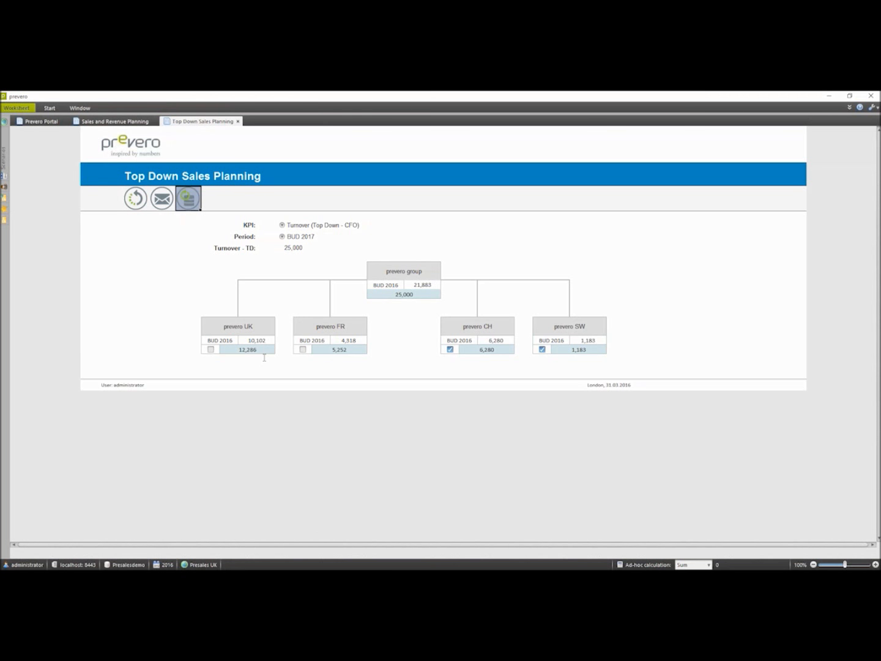
{"action": "left_click", "coordinate": [142, 154]}
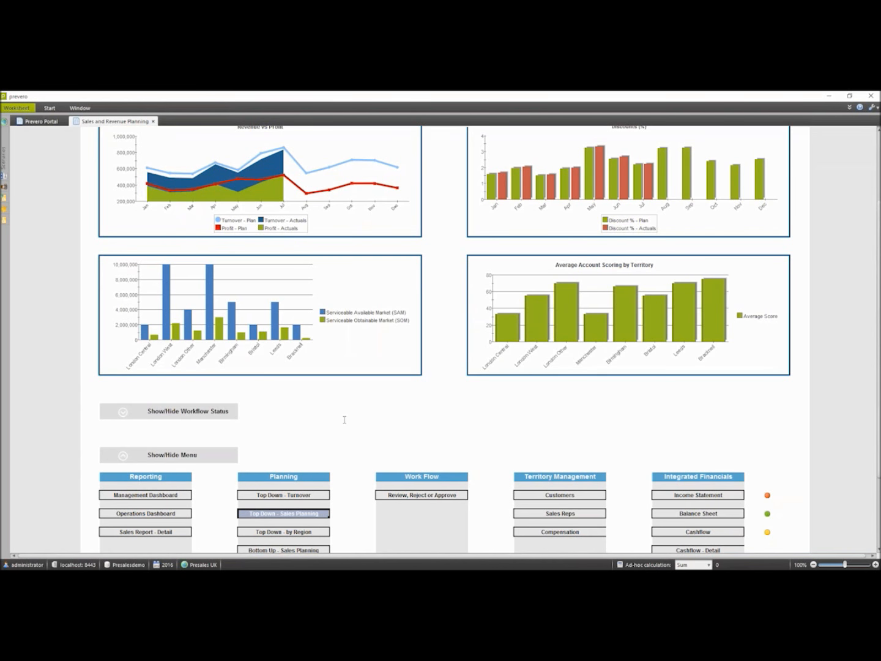
Open the Bottom Up - Sales Planning dashboard and check its workflow status, hiding the status section again
{"action": "scroll", "coordinate": [344, 420], "scroll_direction": "down", "scroll_amount": 1}
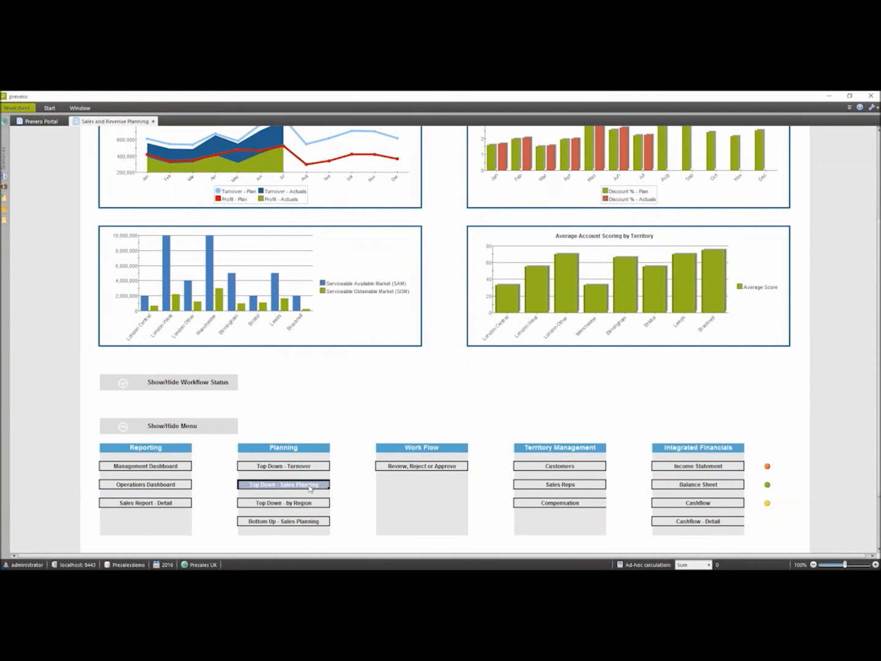
{"action": "left_click", "coordinate": [306, 520]}
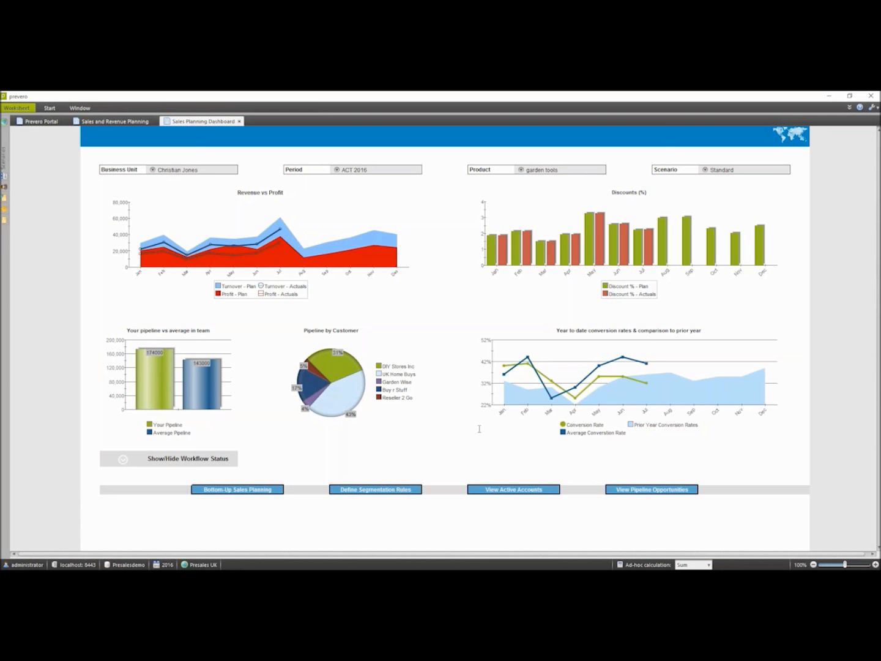
{"action": "left_click", "coordinate": [123, 458]}
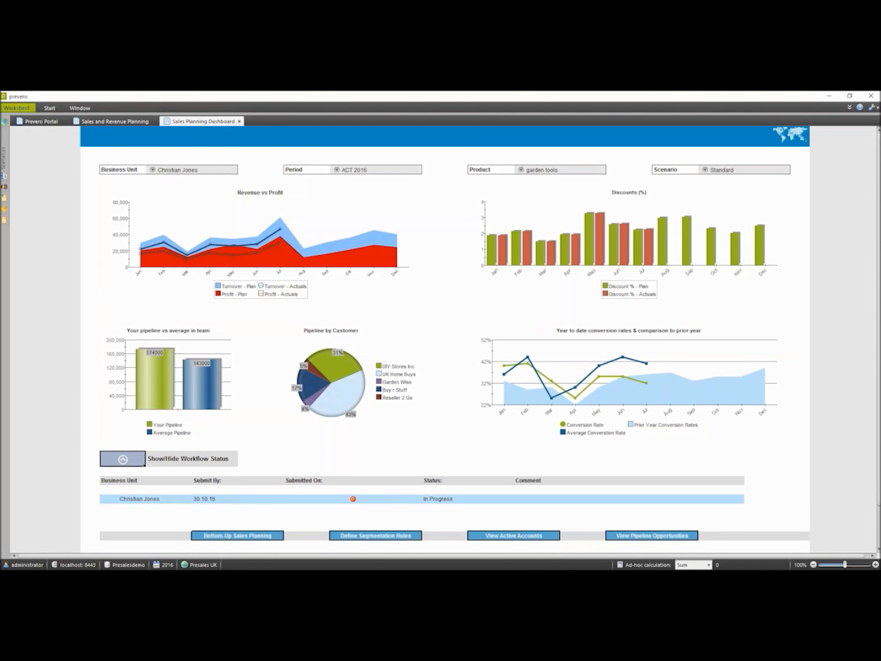
{"action": "left_click", "coordinate": [145, 465]}
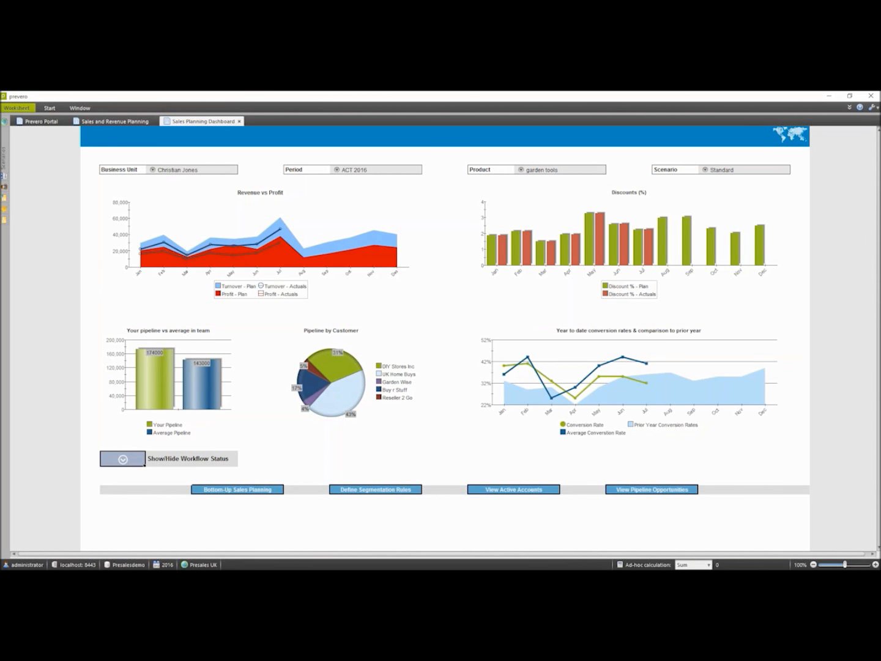
Open the bottom-up sales plan by product and expand TOTAL, garden tools and brushcutter to the individual models
{"action": "left_click", "coordinate": [233, 490]}
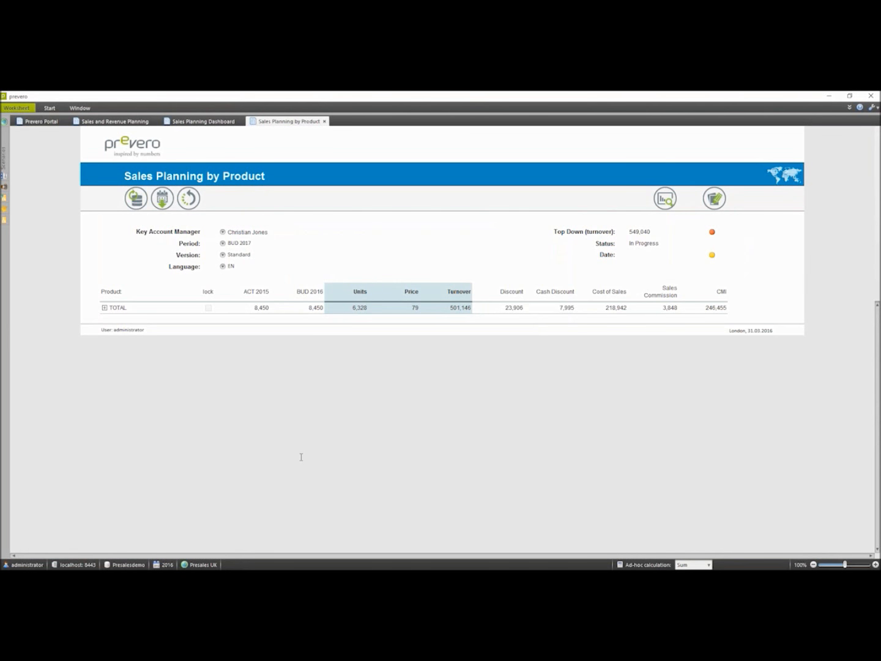
{"action": "left_click", "coordinate": [104, 307]}
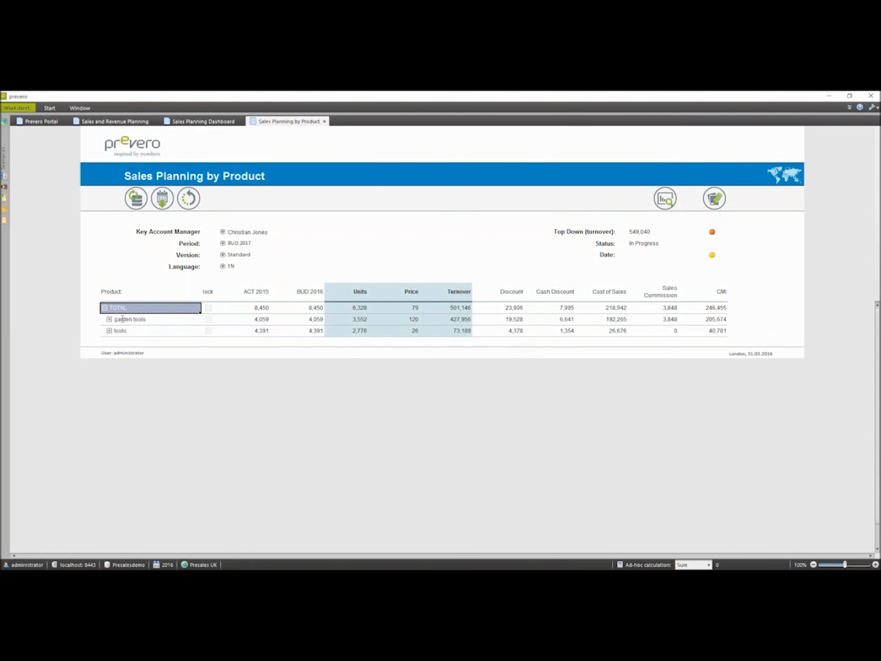
{"action": "left_click", "coordinate": [109, 319]}
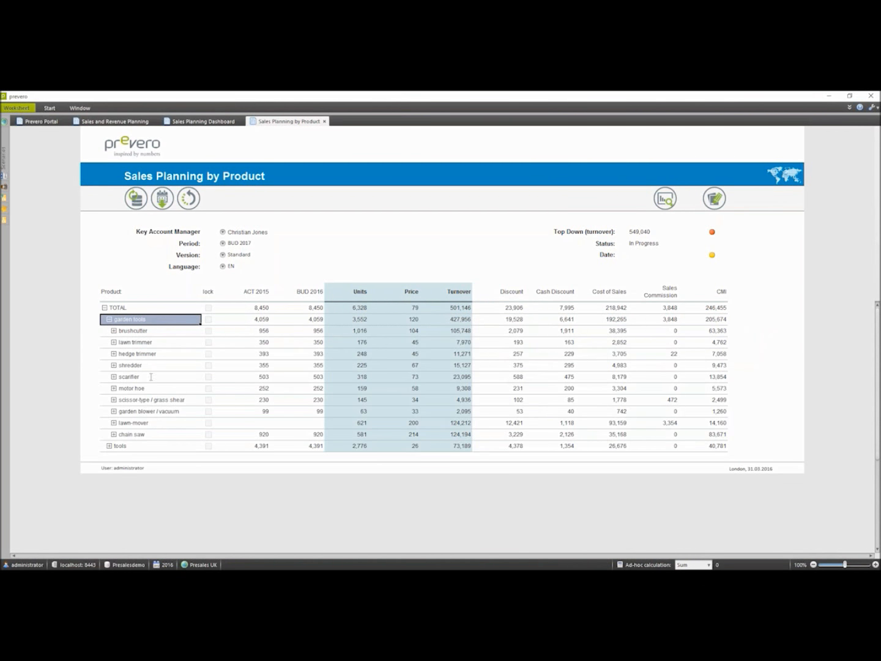
{"action": "left_click", "coordinate": [139, 333]}
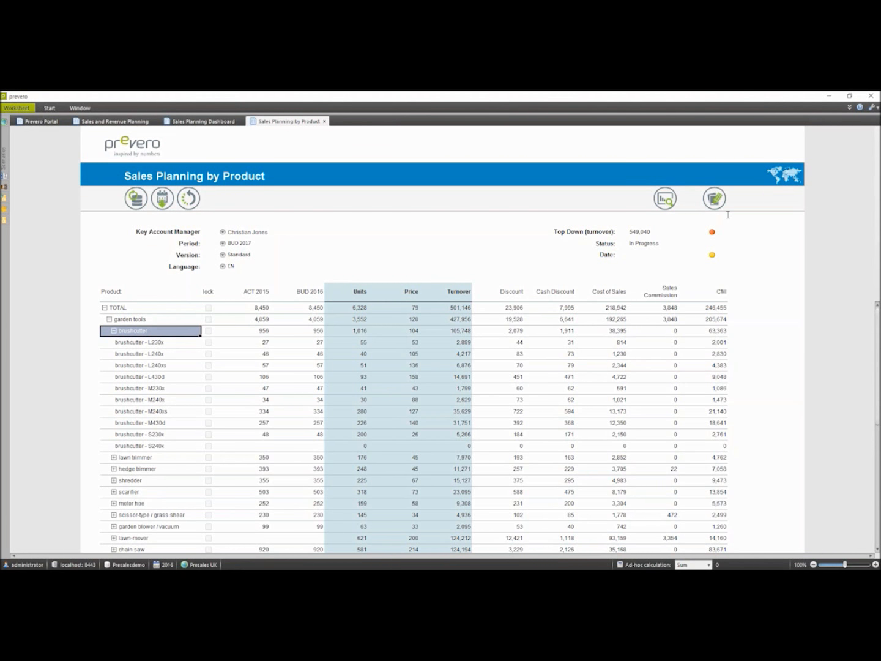
Review the Sales Drivers for garden tools and the available driver codes, keeping the current code, and return to the product plan
{"action": "left_click", "coordinate": [714, 198]}
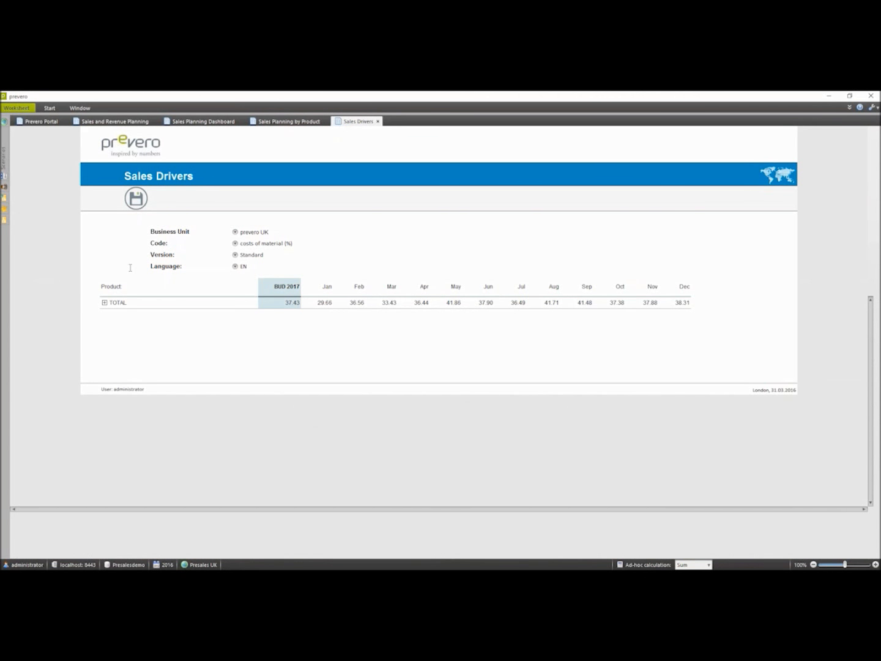
{"action": "left_click", "coordinate": [112, 299]}
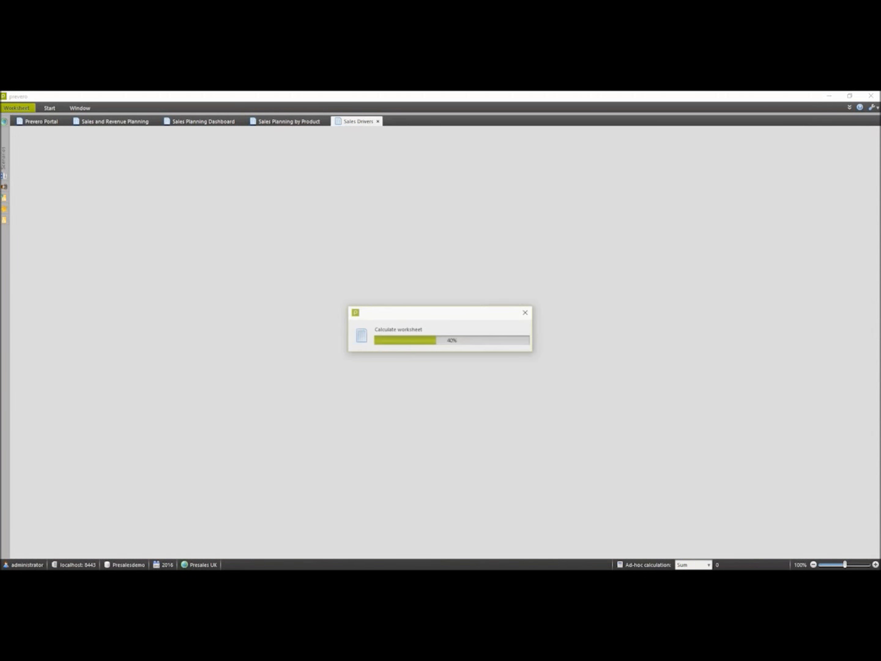
{"action": "left_click", "coordinate": [109, 313]}
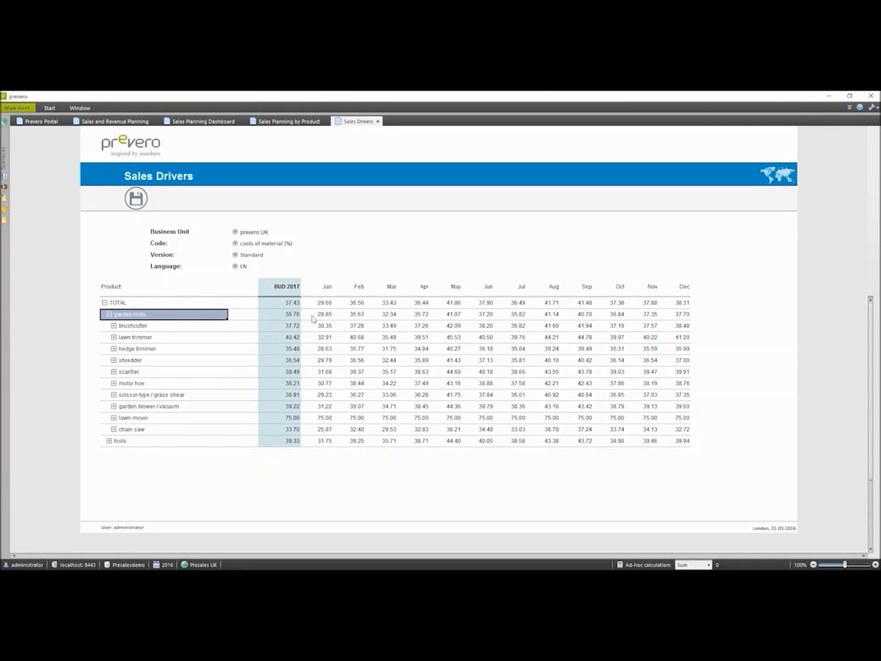
{"action": "double_click", "coordinate": [265, 243]}
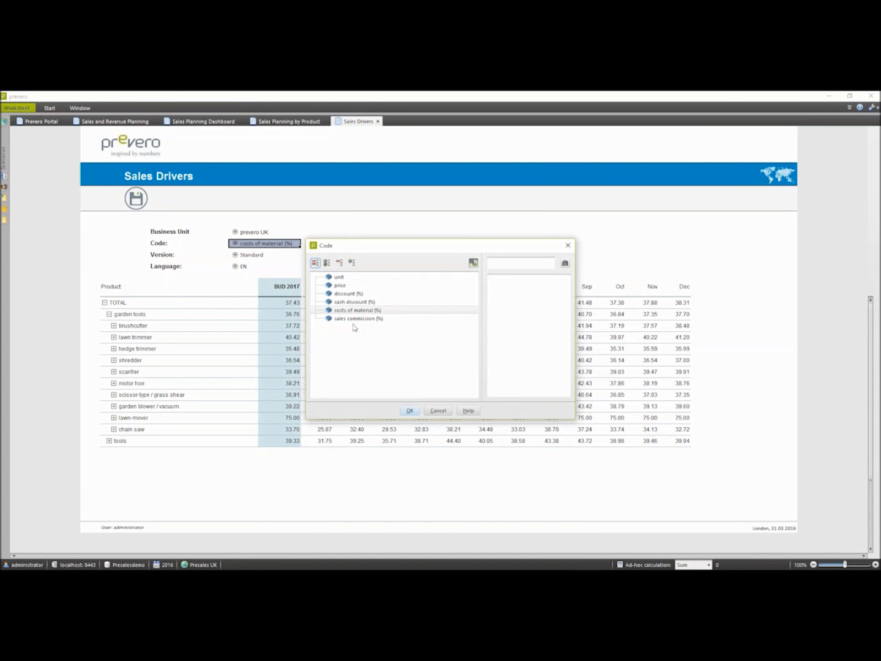
{"action": "left_click", "coordinate": [437, 411]}
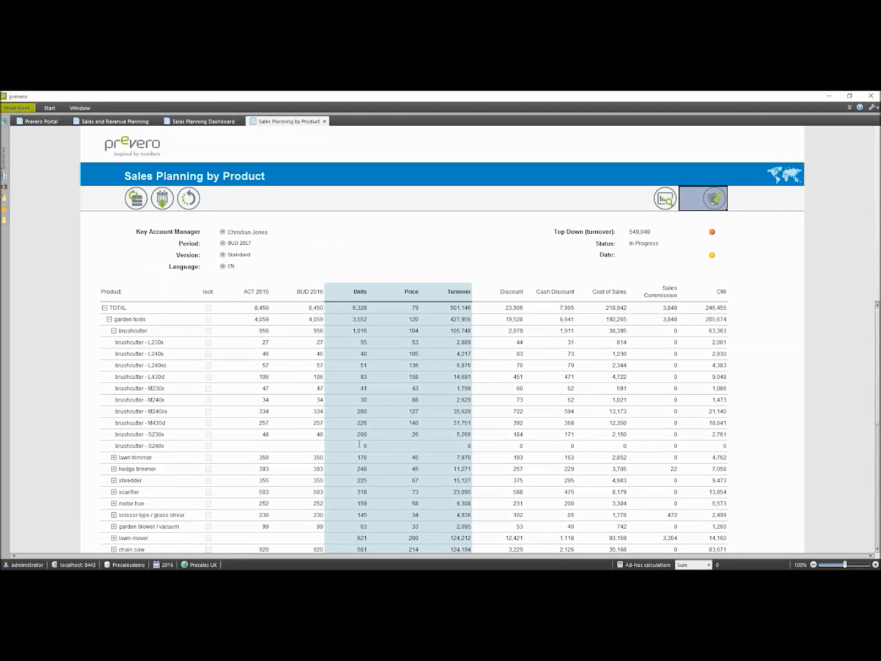
Set the planned units of brushcutter - S240x to 50 and recalculate the product plan
{"action": "left_click", "coordinate": [359, 445]}
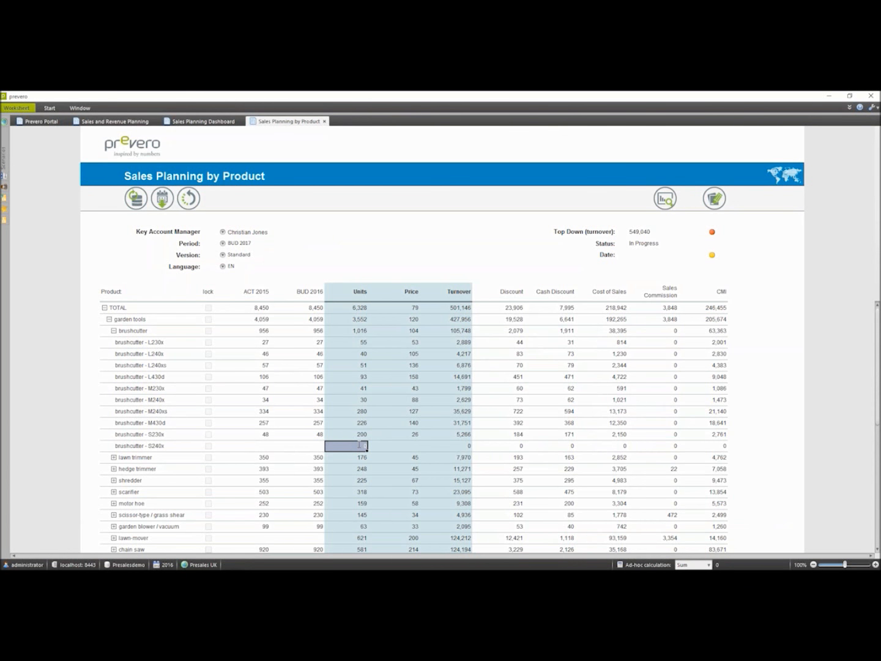
{"action": "type", "text": "50"}
{"action": "key", "text": "Return"}
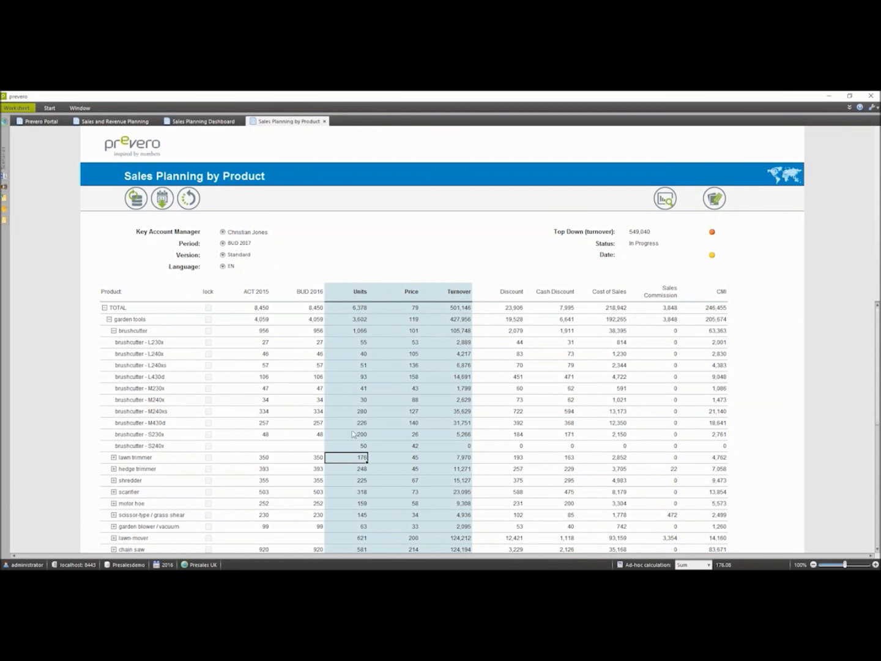
{"action": "left_click", "coordinate": [133, 205]}
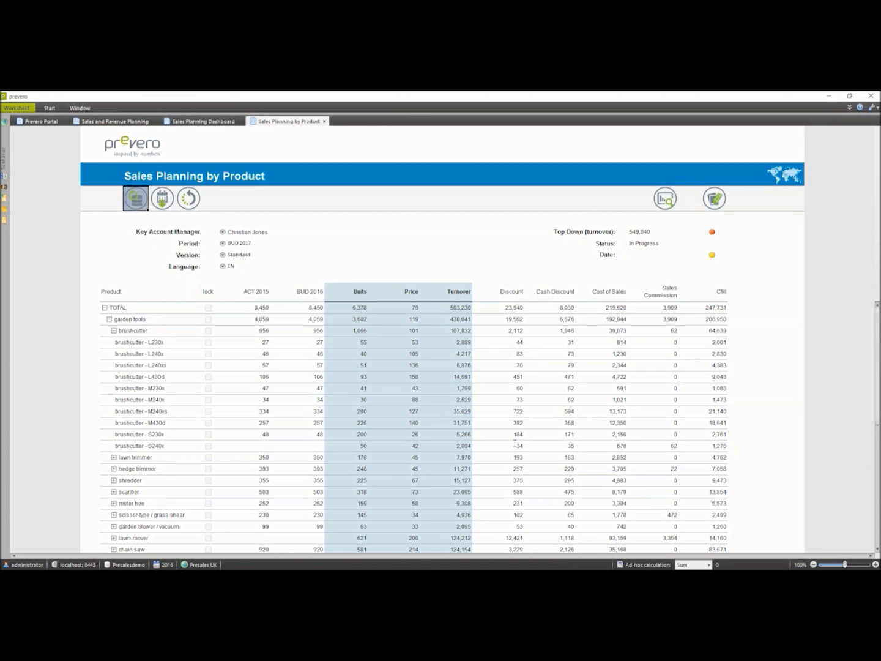
Set the turnover of brushcutter - S240x to 2,500, using unit as the measure for the back-calculation
{"action": "left_click", "coordinate": [448, 445]}
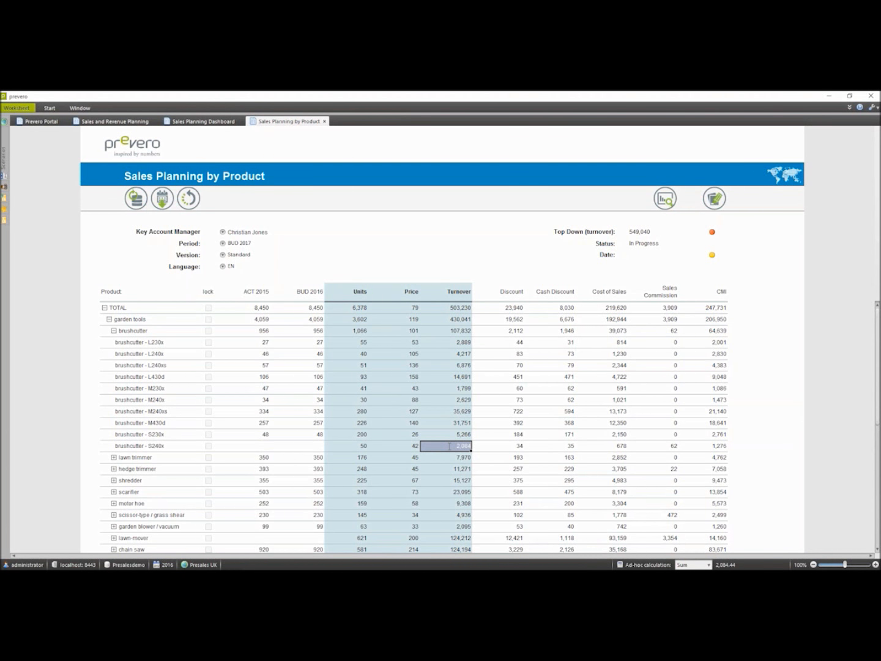
{"action": "type", "text": "25000"}
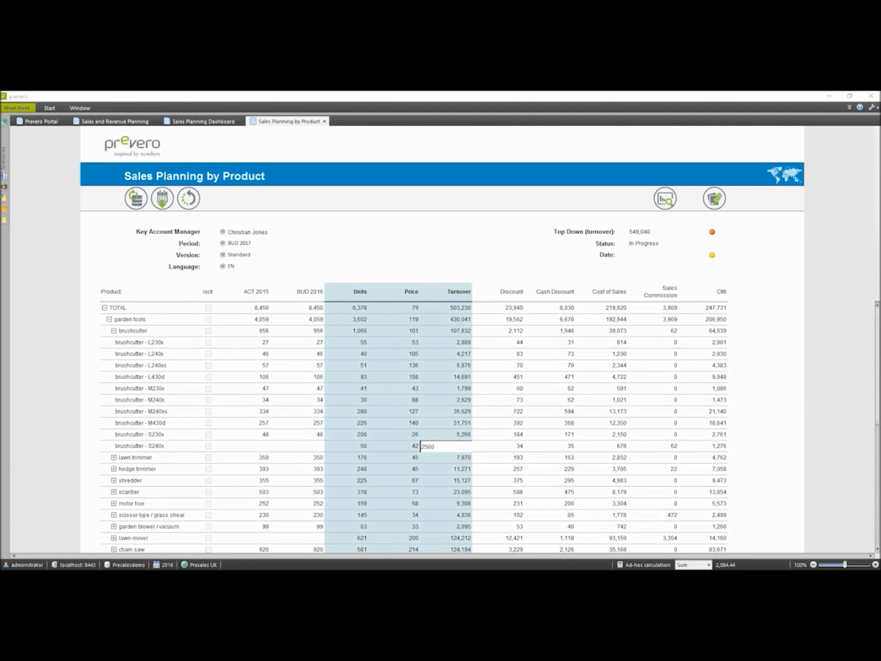
{"action": "key", "text": "Return"}
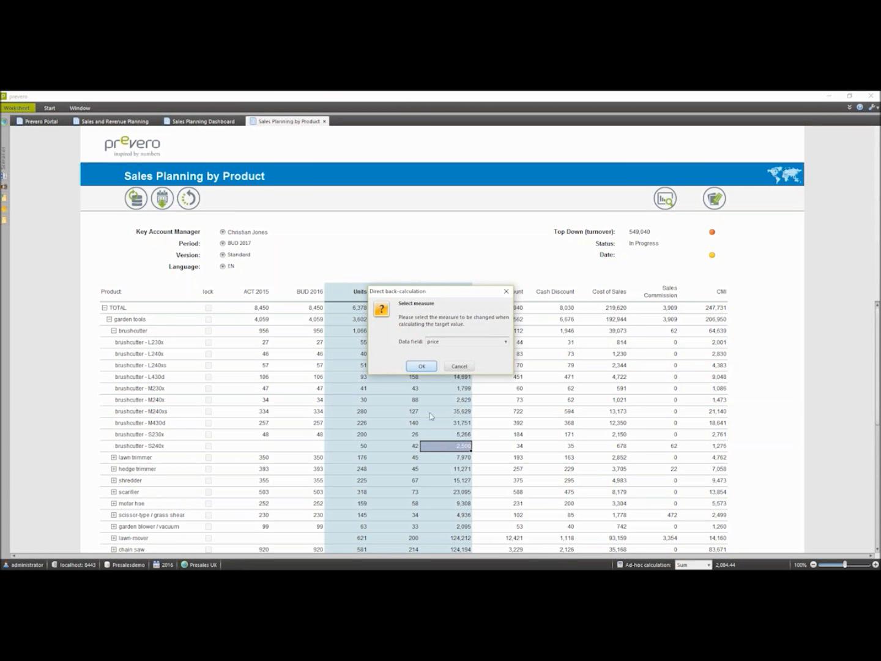
{"action": "left_click", "coordinate": [505, 343]}
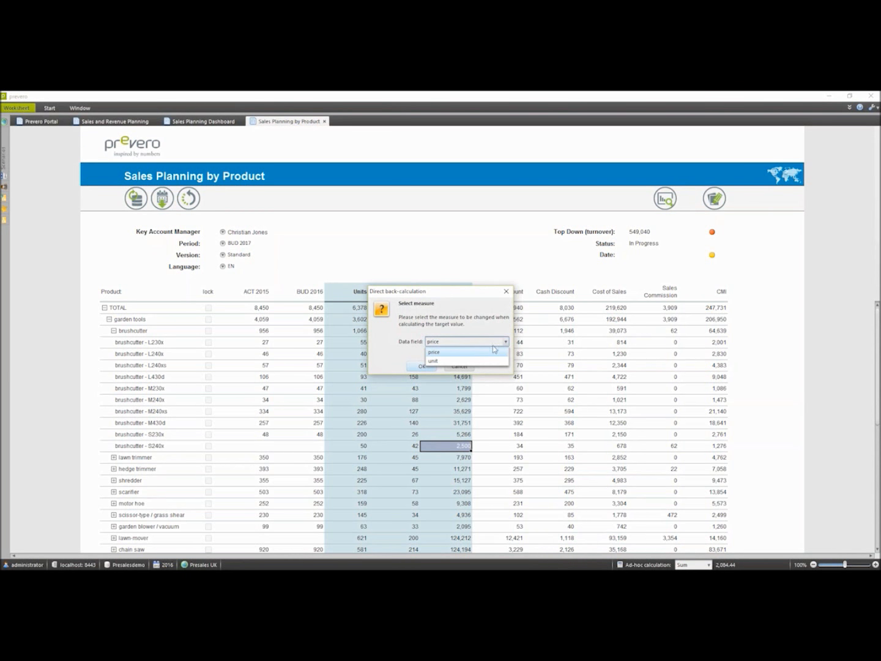
{"action": "left_click", "coordinate": [450, 361]}
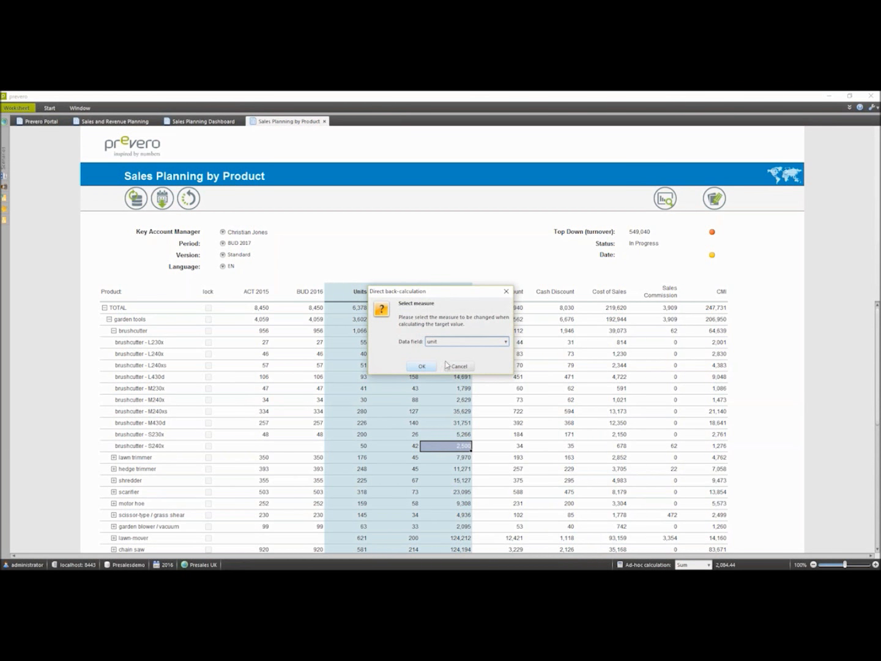
{"action": "left_click", "coordinate": [426, 367]}
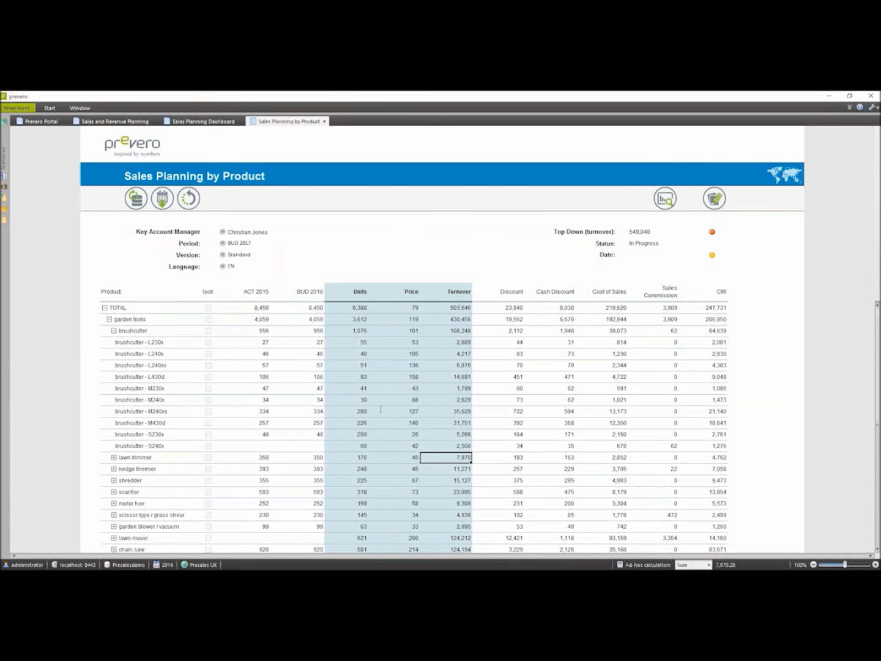
Add the comment "this is a comment" to the units value of brushcutter - S240x
{"action": "left_click", "coordinate": [359, 445]}
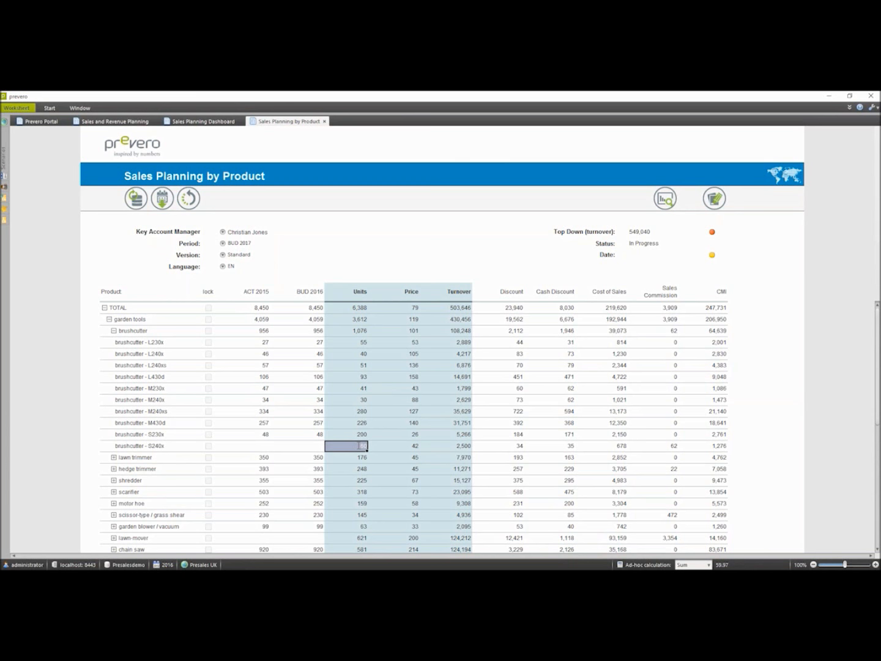
{"action": "right_click", "coordinate": [359, 446]}
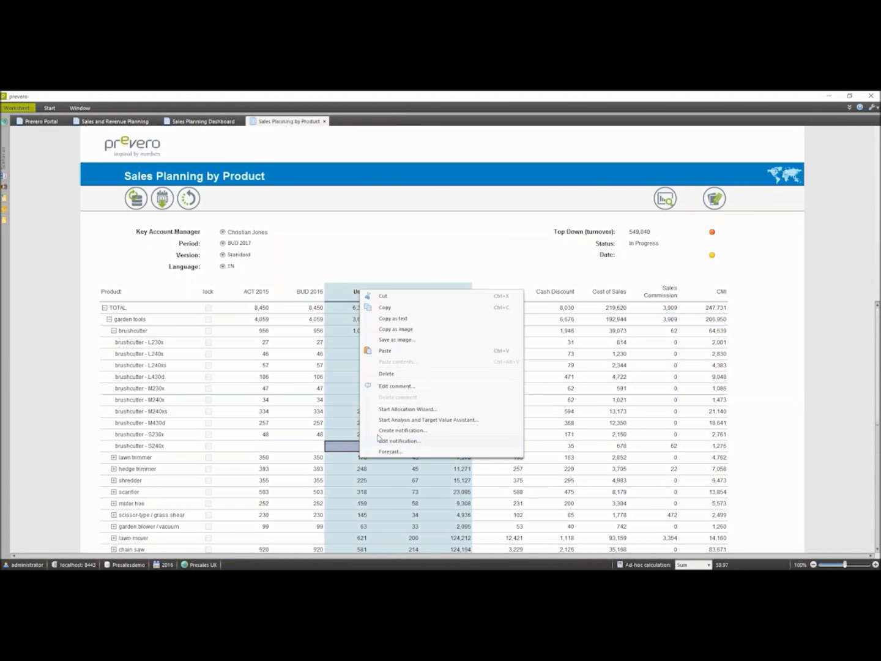
{"action": "left_click", "coordinate": [397, 387]}
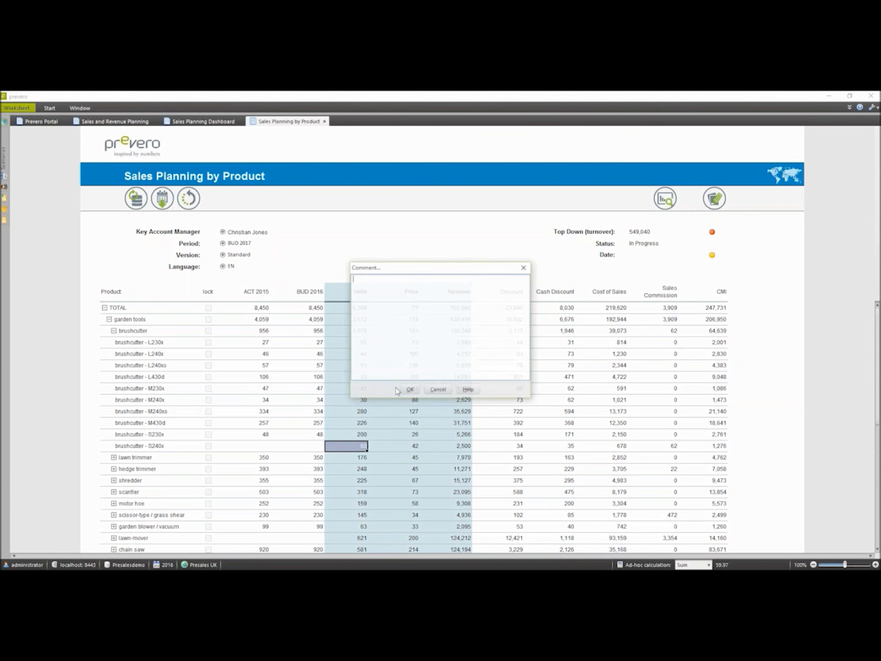
{"action": "type", "text": "this is a comment"}
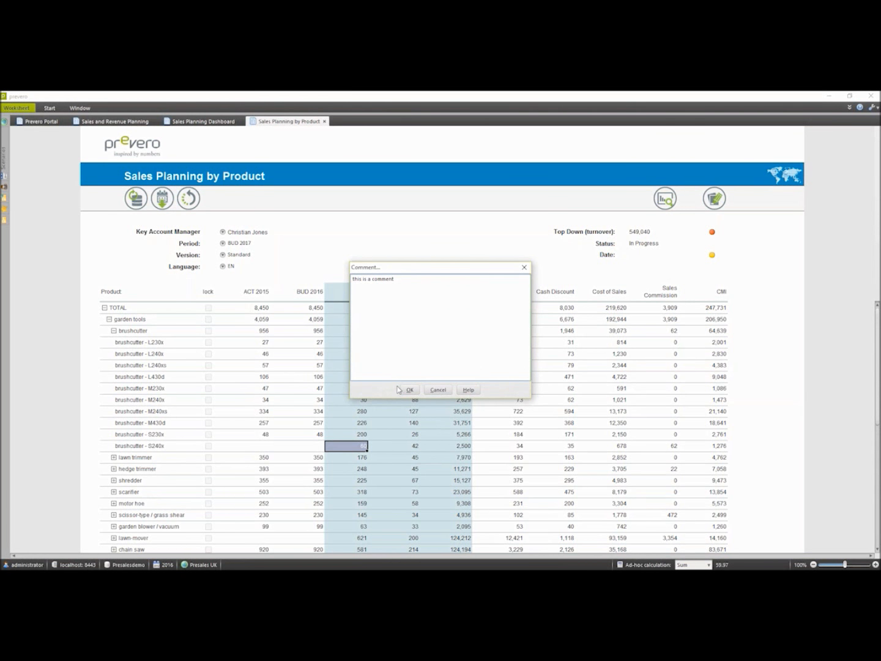
{"action": "left_click", "coordinate": [410, 390]}
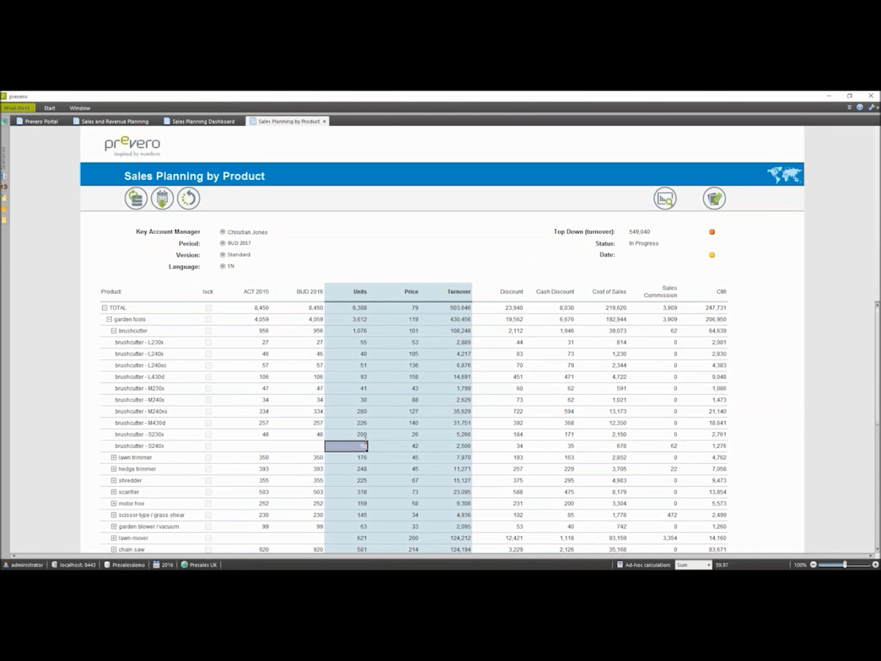
{"action": "mouse_move", "coordinate": [366, 445]}
Open the monthly sales plan and expand TOTAL and garden tools down to the individual brushcutter products
{"action": "left_click", "coordinate": [665, 198]}
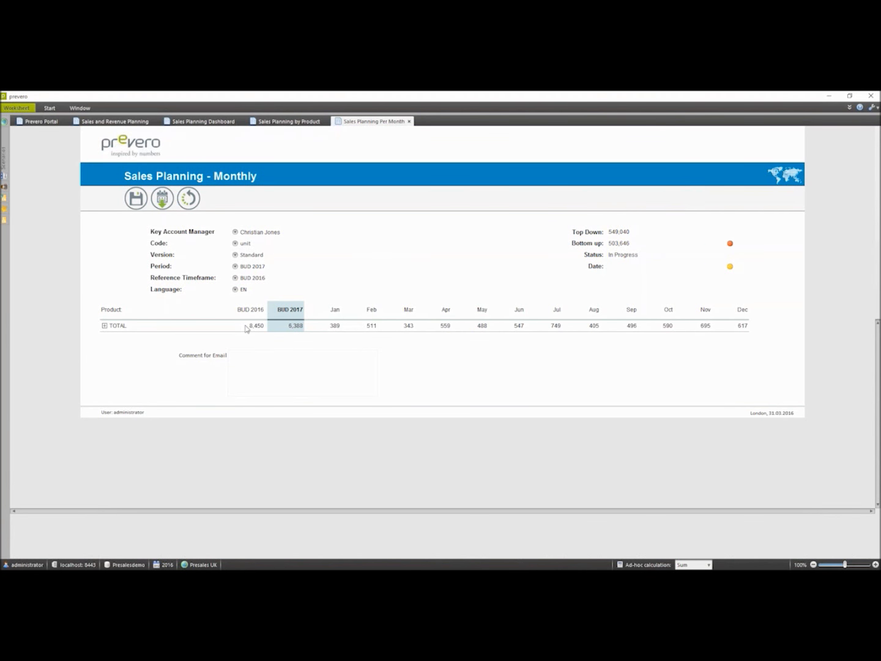
{"action": "left_click", "coordinate": [105, 326]}
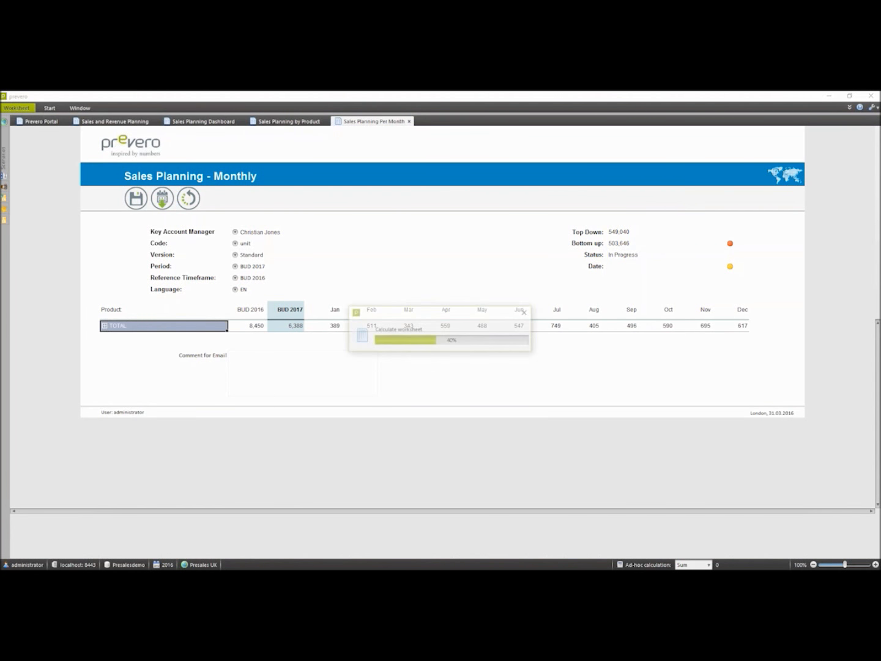
{"action": "left_click", "coordinate": [110, 337]}
{"action": "left_click", "coordinate": [114, 349]}
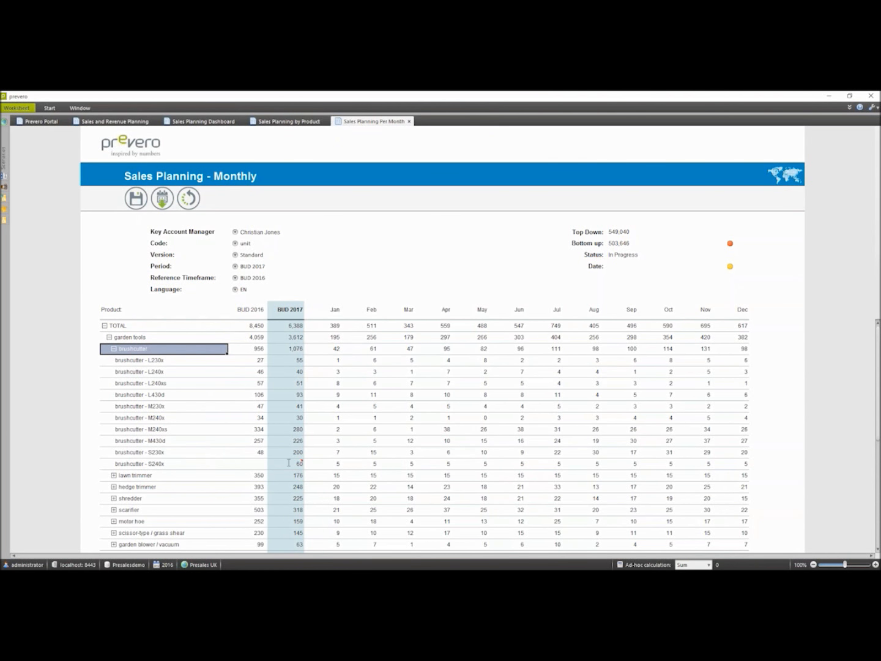
{"action": "mouse_move", "coordinate": [297, 463]}
Expand lawn-mover and enter monthly units of 5, 8 and 10 for January to March of electro lawn-mover - H260
{"action": "scroll", "coordinate": [131, 469], "scroll_direction": "down", "scroll_amount": 1}
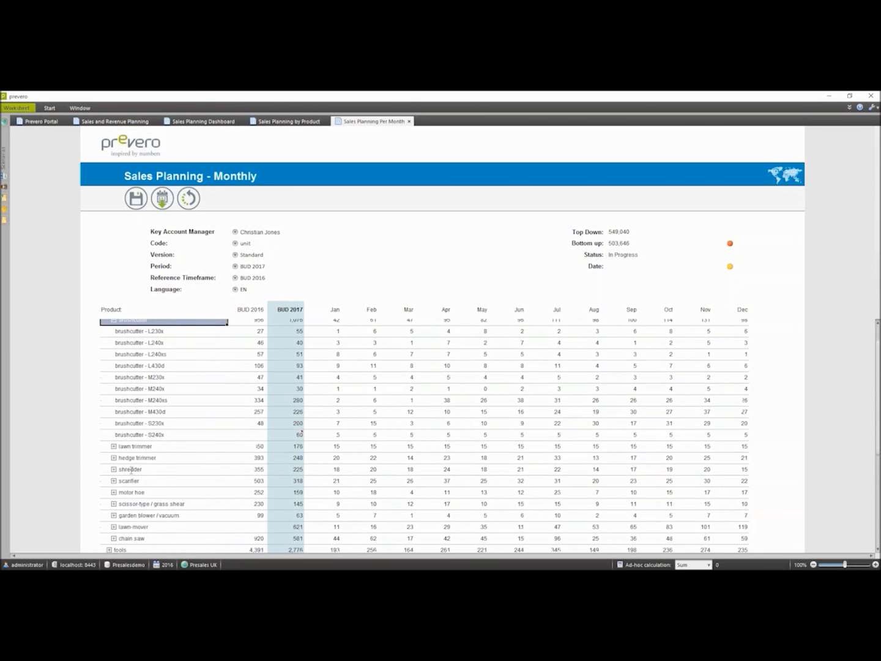
{"action": "double_click", "coordinate": [134, 526]}
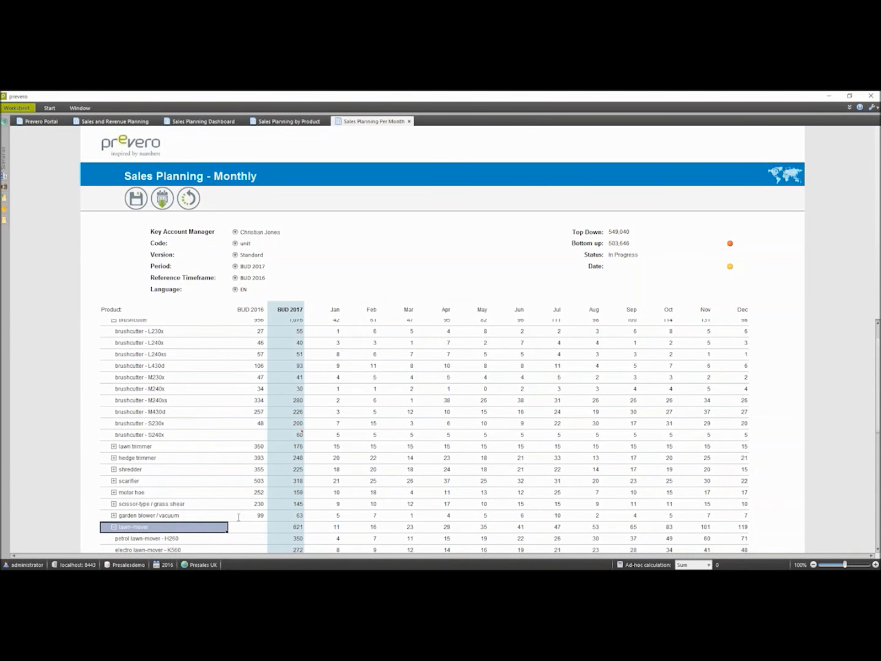
{"action": "scroll", "coordinate": [239, 517], "scroll_direction": "down", "scroll_amount": 3}
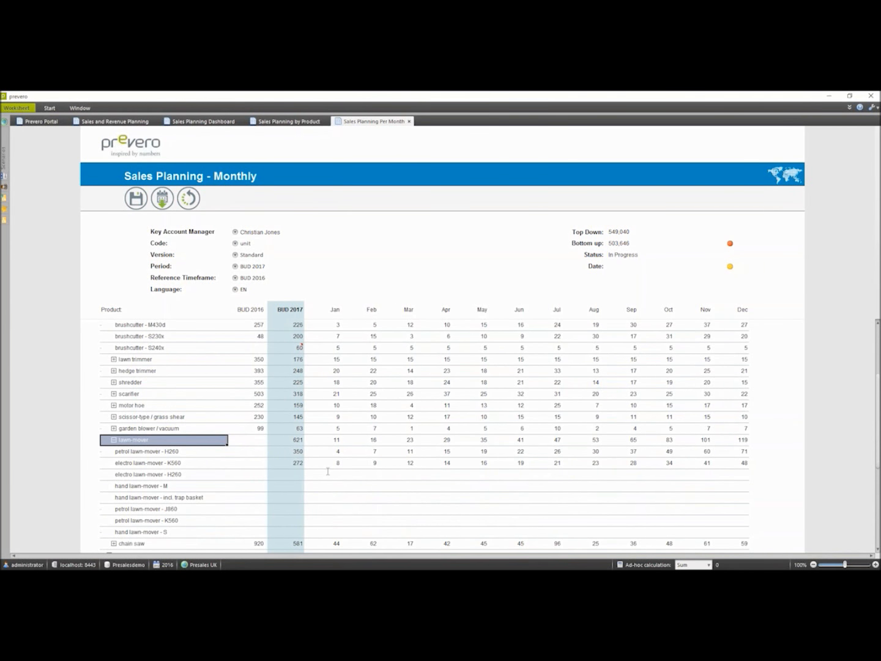
{"action": "left_click", "coordinate": [327, 476]}
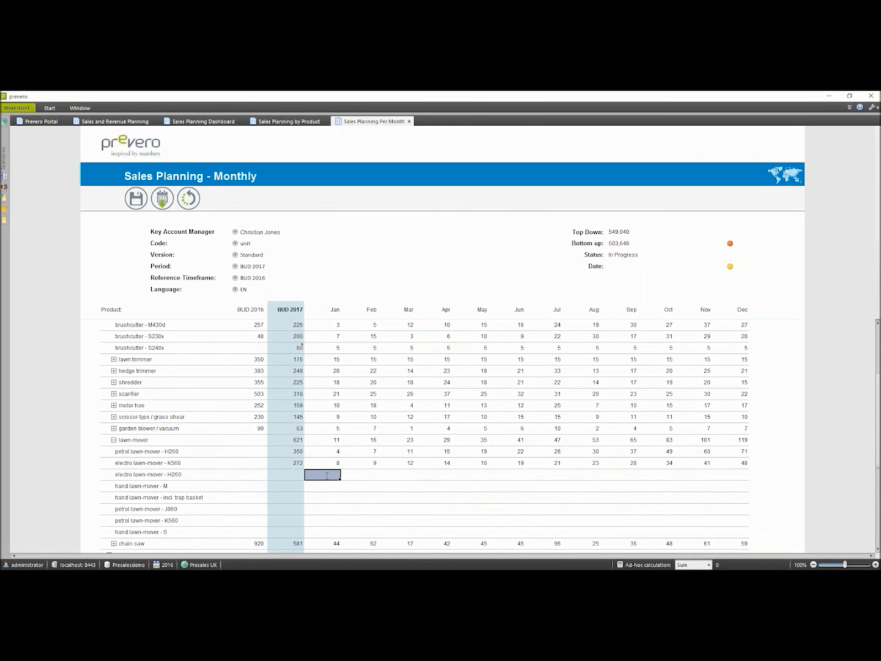
{"action": "type", "text": "5"}
{"action": "key", "text": "Tab"}
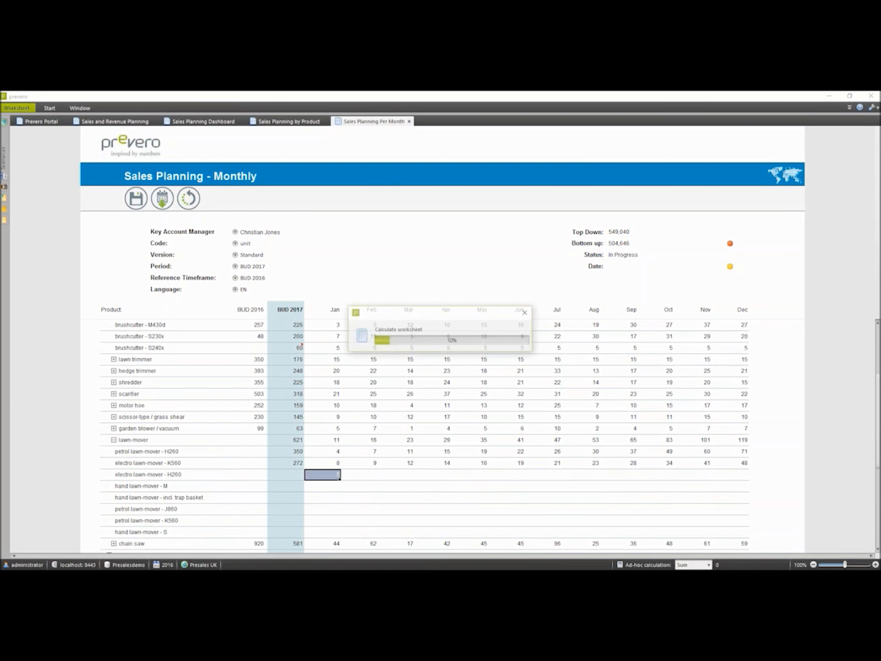
{"action": "type", "text": "8"}
{"action": "key", "text": "Tab"}
{"action": "type", "text": "10"}
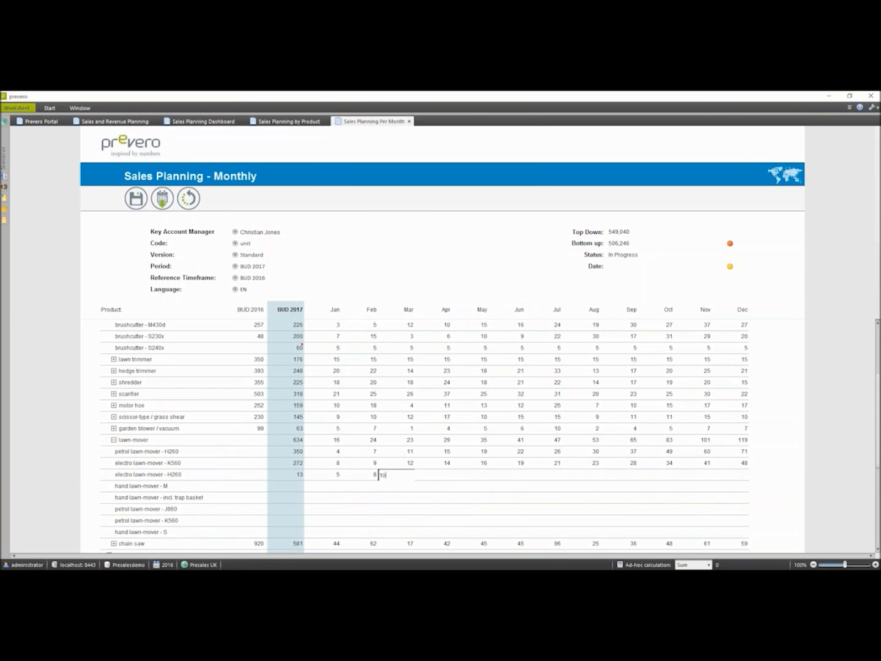
{"action": "key", "text": "Return"}
Forecast the January to December units of electro lawn-mover - H260 horizontally with the Linear trend method, based on actual values
{"action": "left_click_drag", "start_coordinate": [321, 475], "coordinate": [720, 478]}
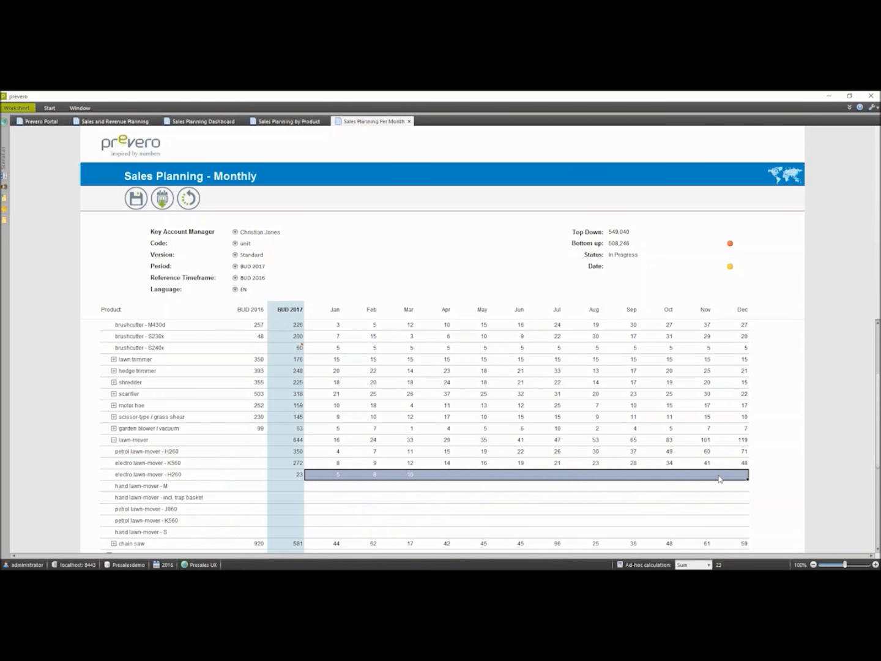
{"action": "right_click", "coordinate": [372, 479]}
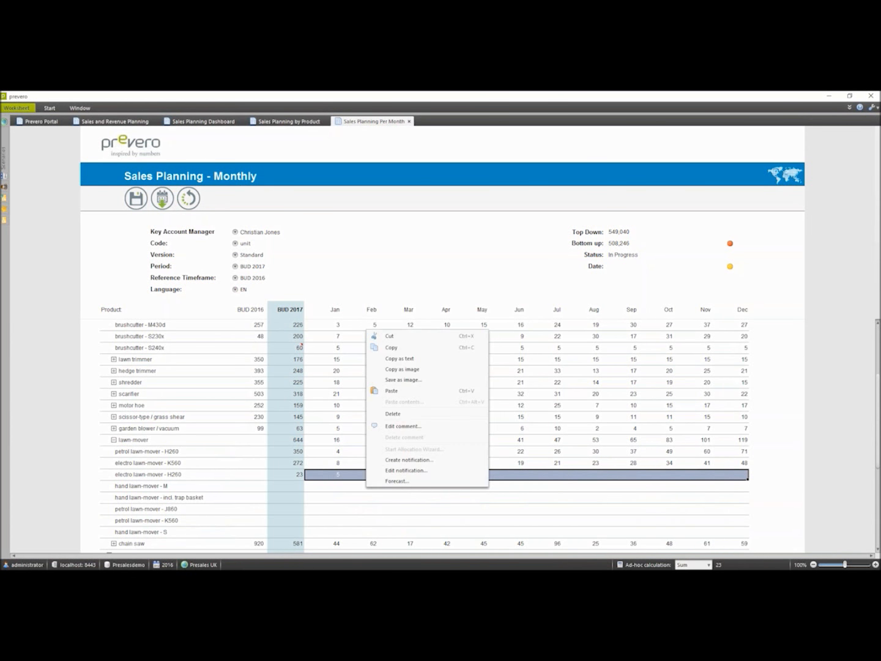
{"action": "left_click", "coordinate": [394, 482]}
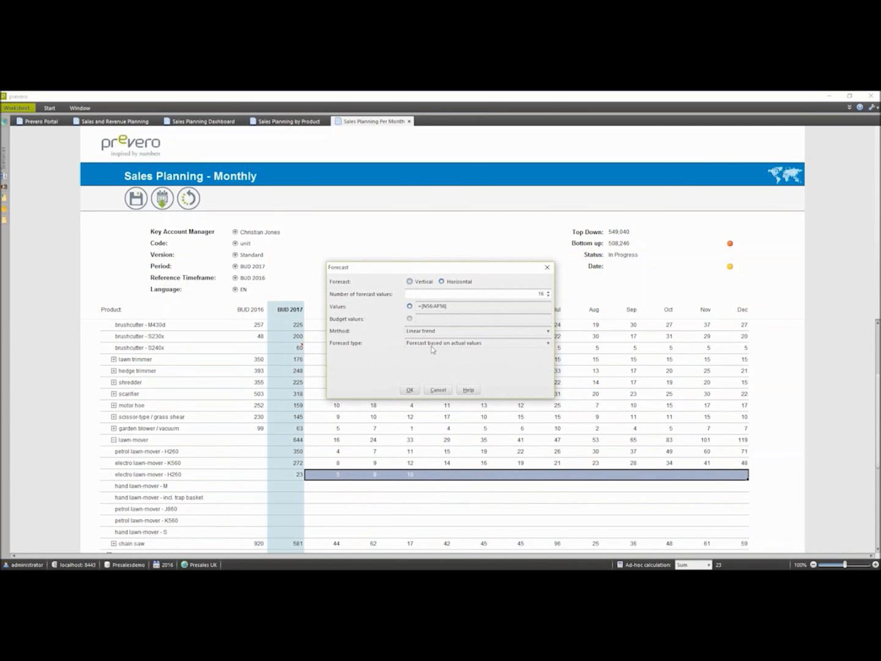
{"action": "left_click", "coordinate": [434, 332]}
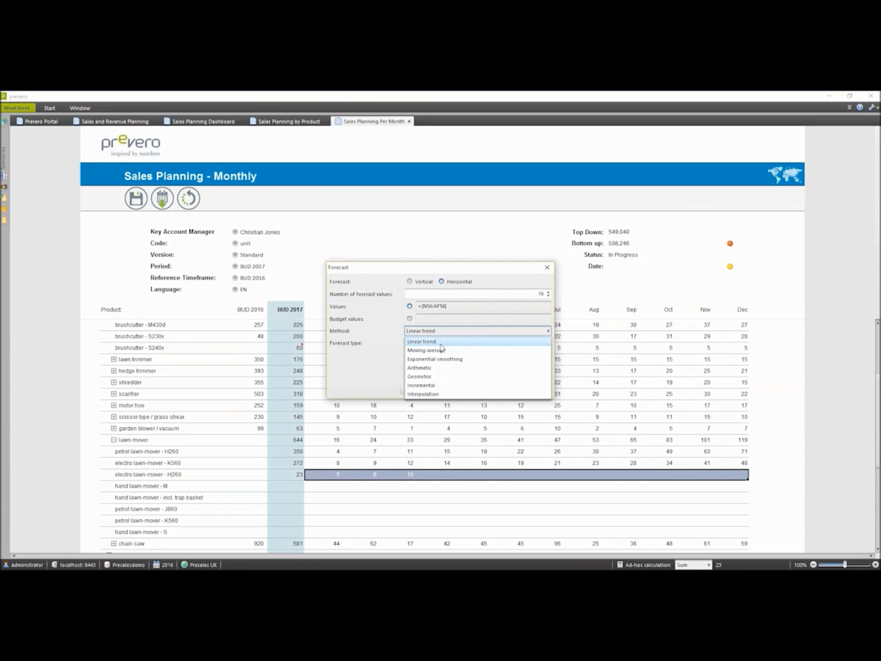
{"action": "left_click", "coordinate": [397, 347]}
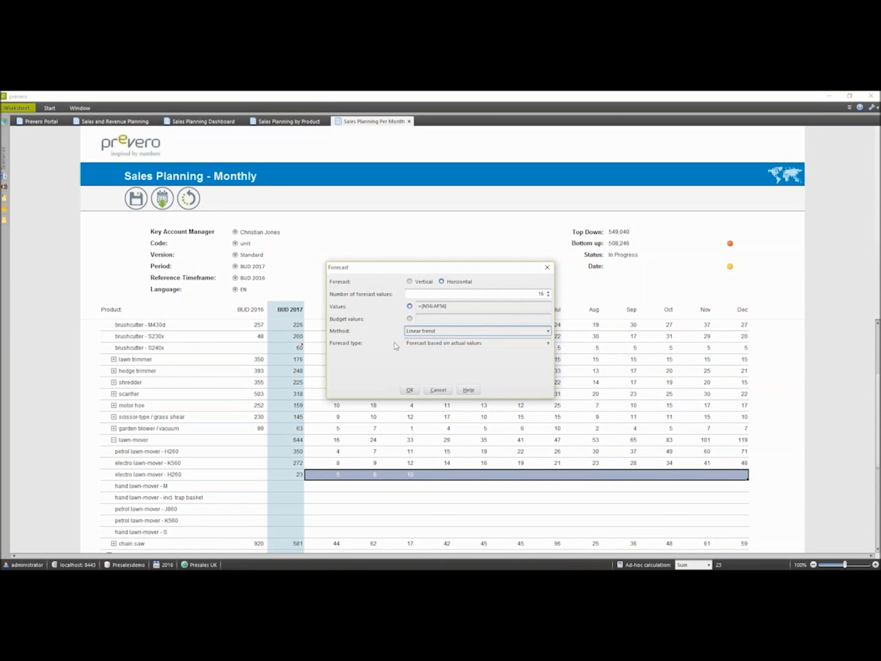
{"action": "left_click", "coordinate": [409, 390]}
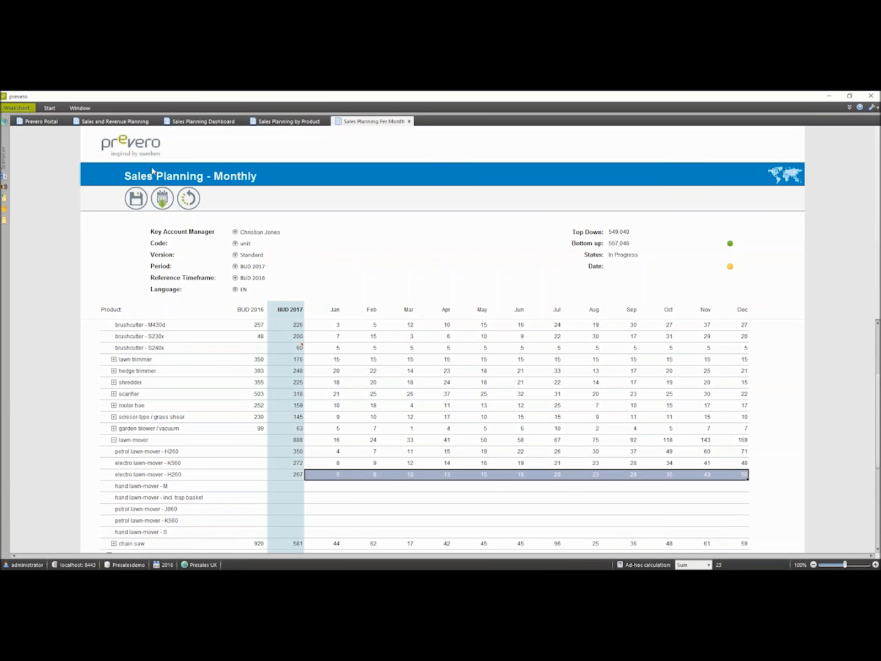
Return to the product plan and set the TOTAL turnover to 550,000, using unit as the measure for the back-calculation
{"action": "left_click", "coordinate": [138, 142]}
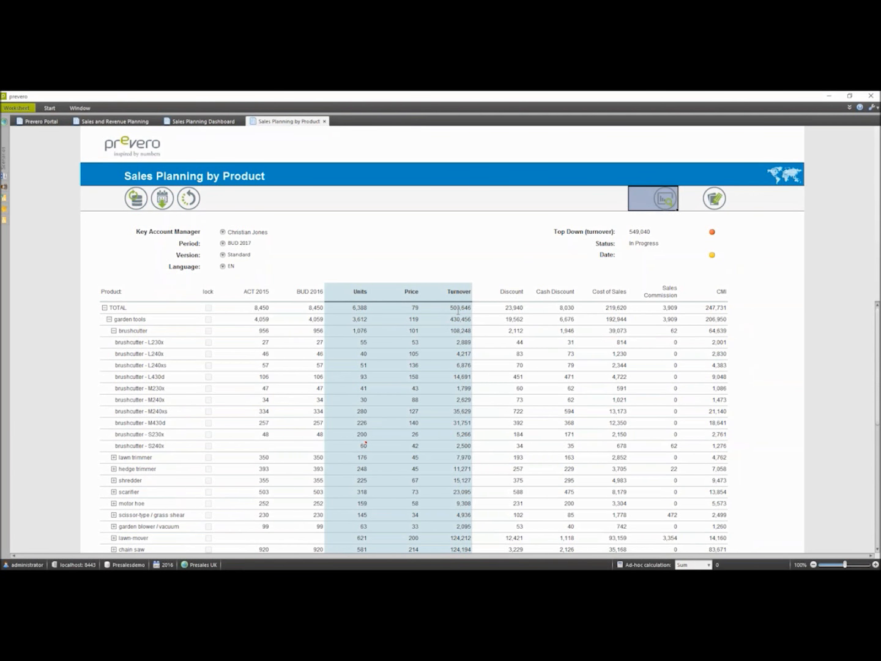
{"action": "left_click", "coordinate": [458, 308]}
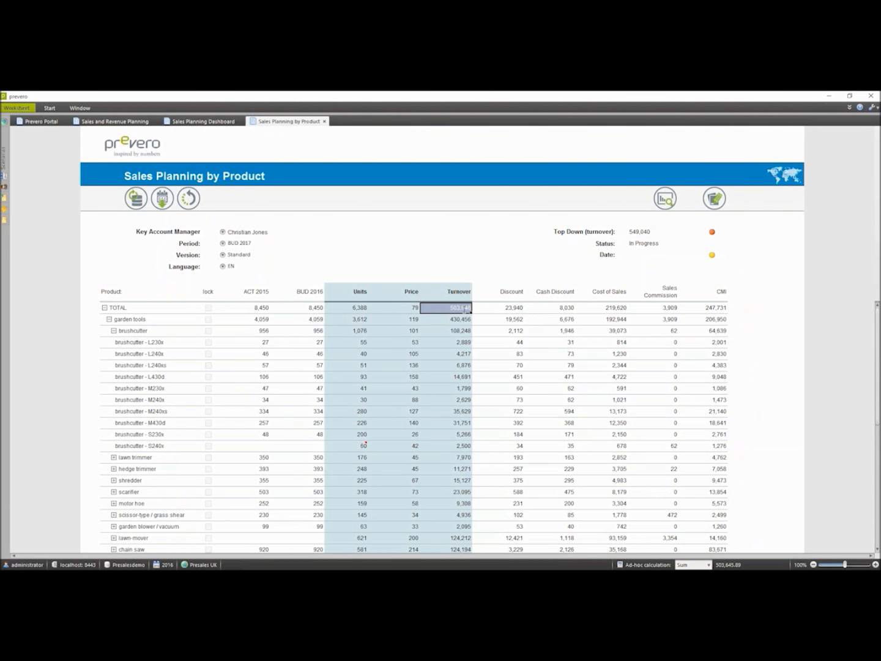
{"action": "type", "text": "550000"}
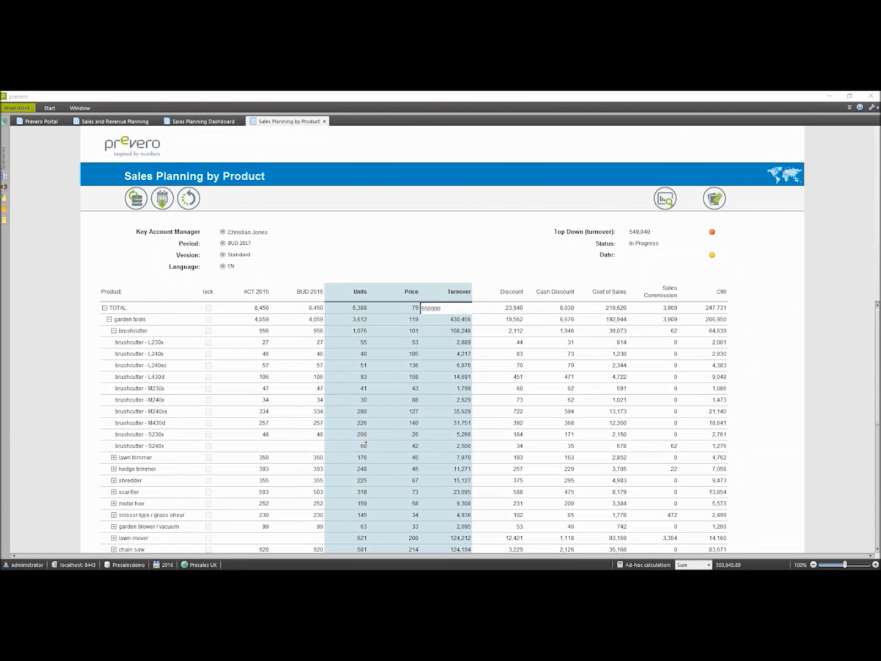
{"action": "key", "text": "Return"}
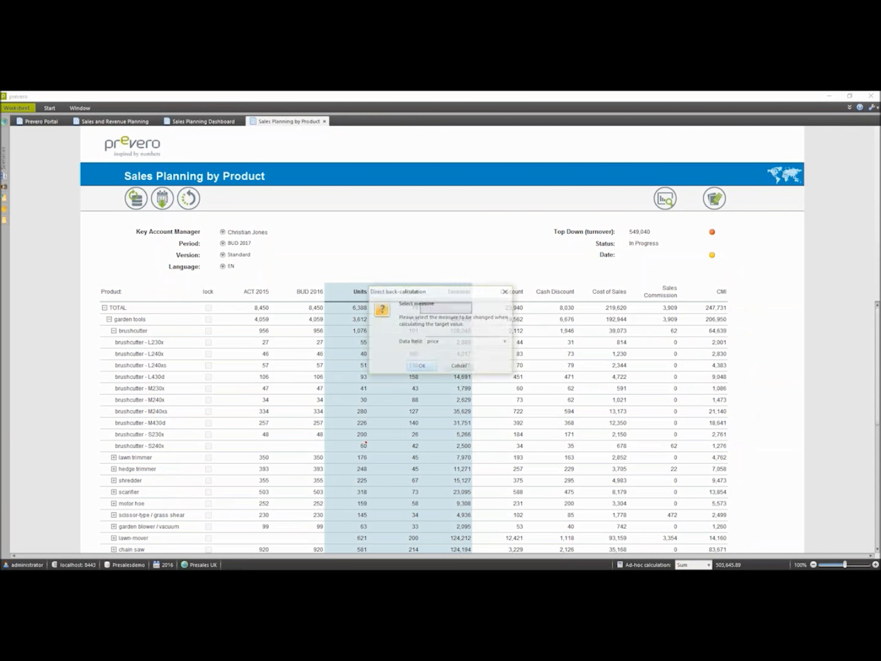
{"action": "left_click", "coordinate": [482, 341]}
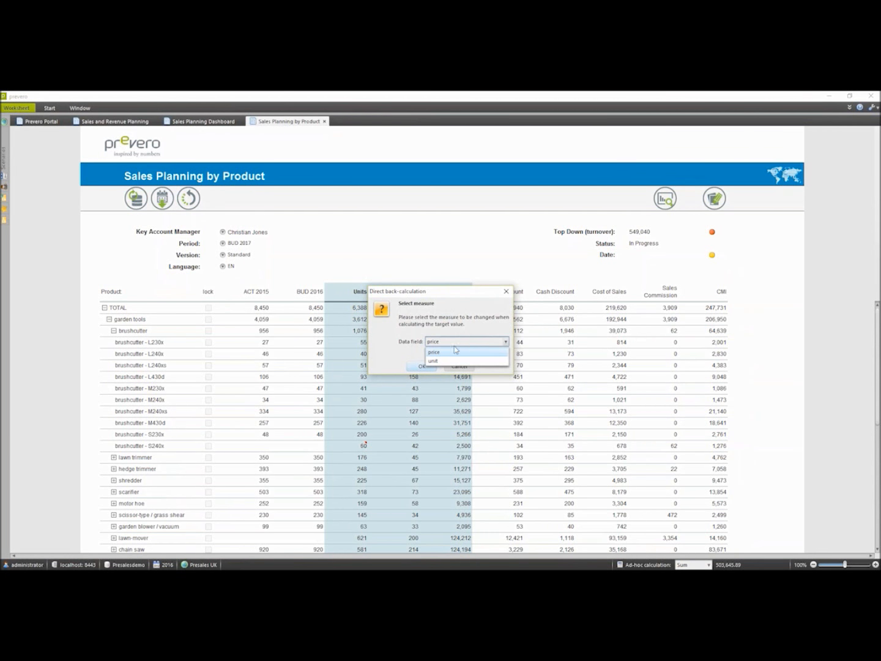
{"action": "left_click", "coordinate": [451, 361]}
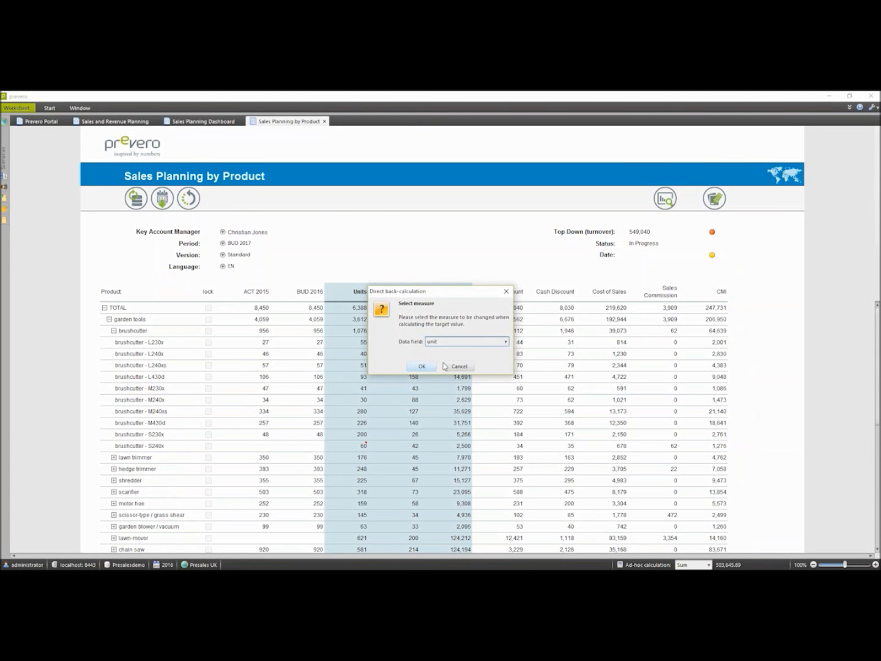
{"action": "left_click", "coordinate": [424, 367]}
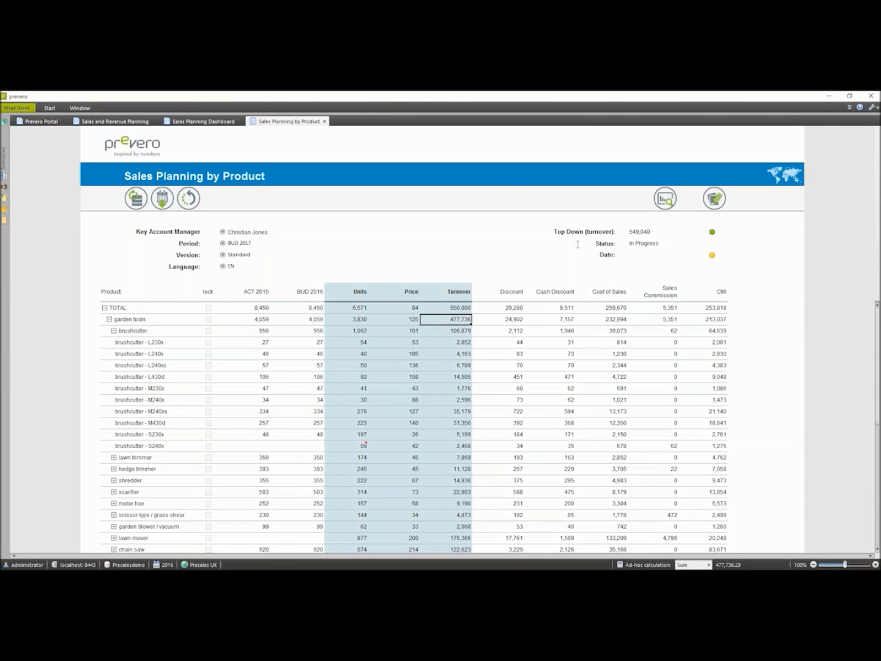
Submit the product sales plan to the supervisor and return to the sales planning dashboard
{"action": "left_click", "coordinate": [161, 204]}
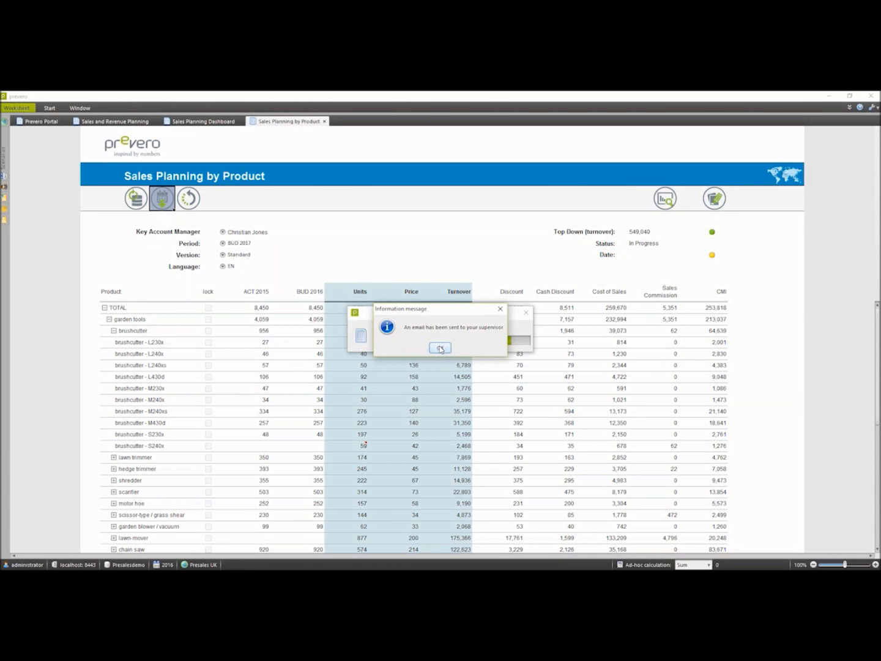
{"action": "left_click", "coordinate": [440, 348]}
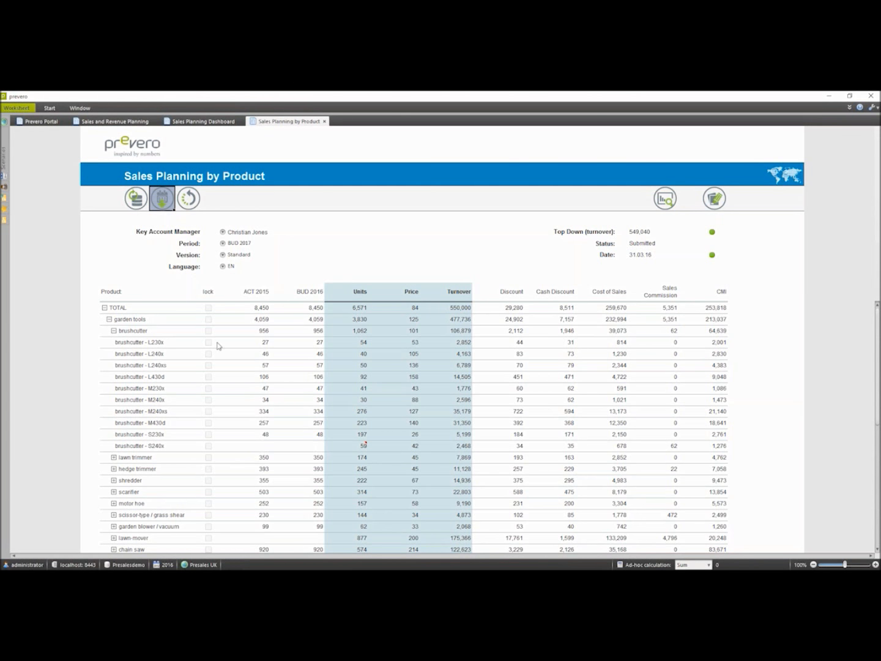
{"action": "left_click", "coordinate": [161, 197]}
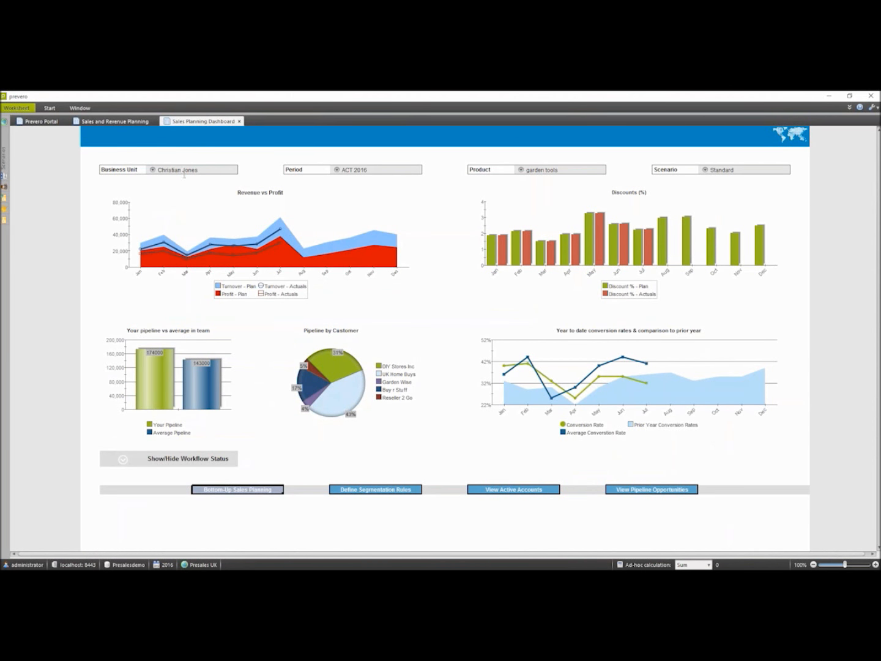
Review the approval status of the sales reps in London West under prevero UK Sales, and close the approval worksheet
{"action": "left_click", "coordinate": [122, 122]}
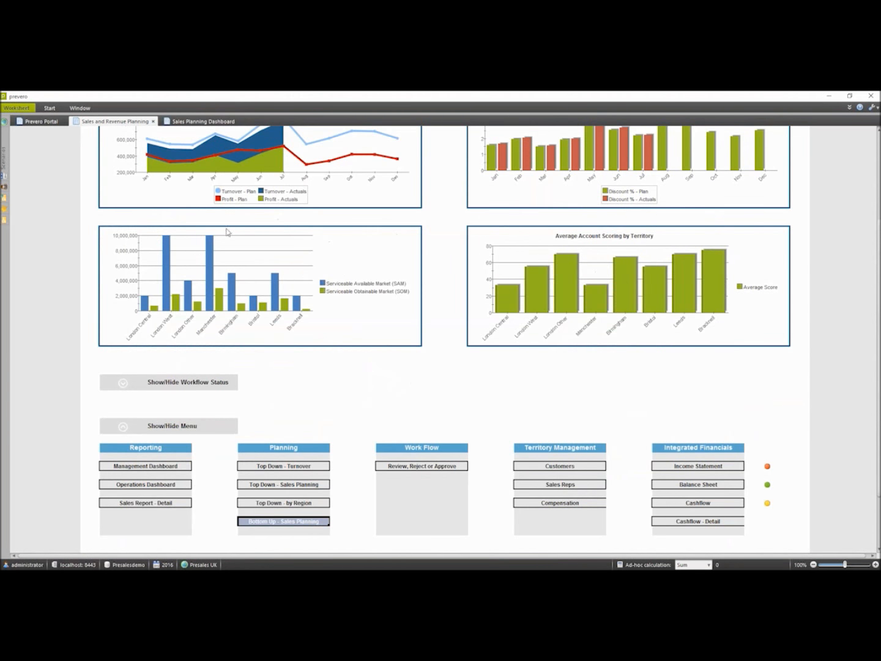
{"action": "left_click", "coordinate": [421, 466]}
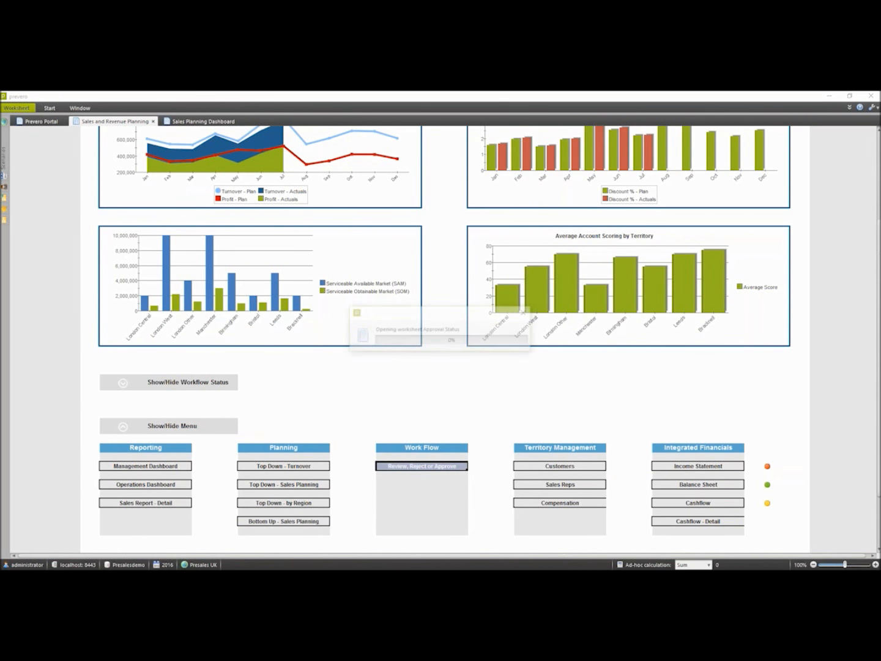
{"action": "left_click", "coordinate": [104, 315]}
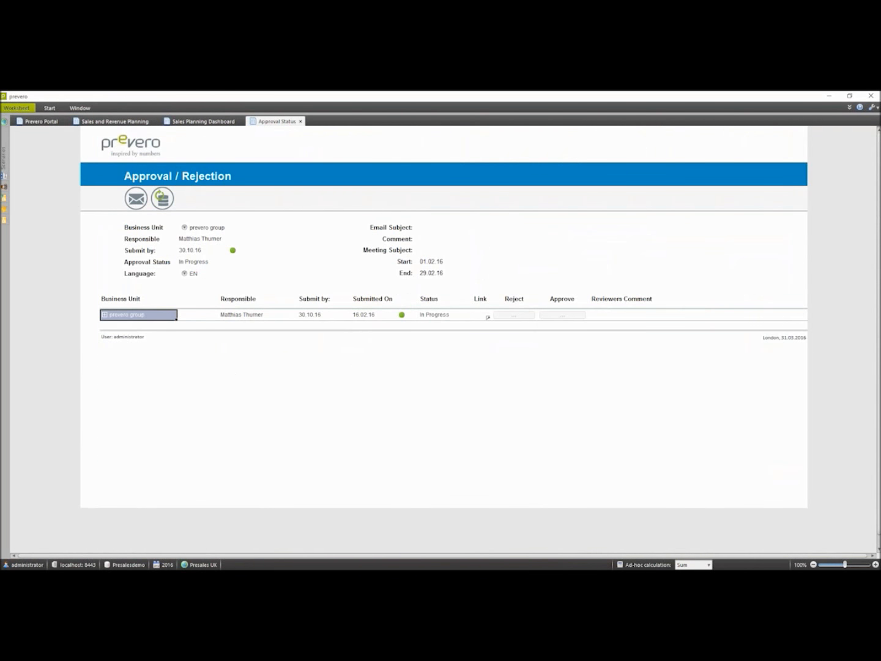
{"action": "left_click", "coordinate": [110, 326]}
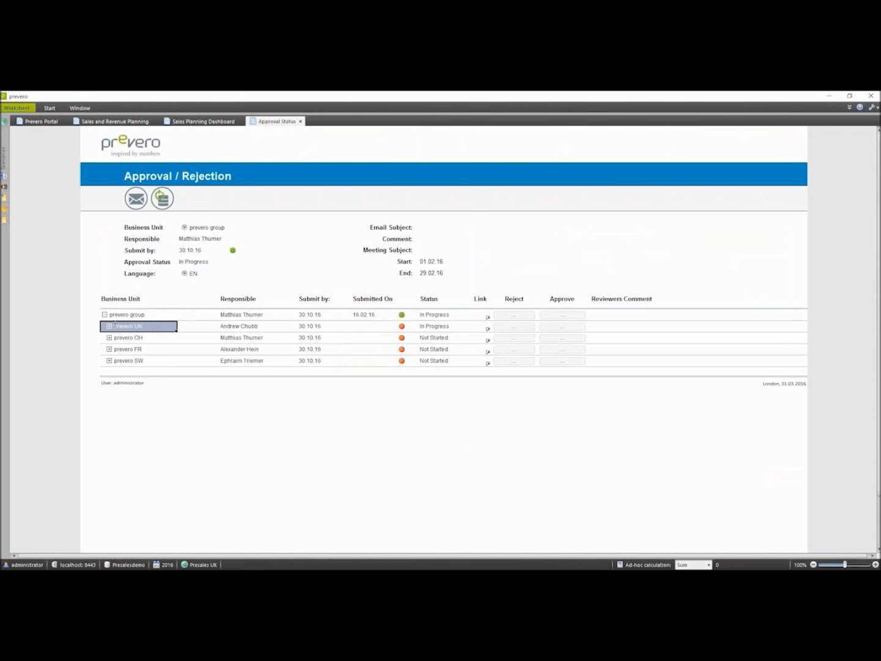
{"action": "left_click", "coordinate": [113, 337]}
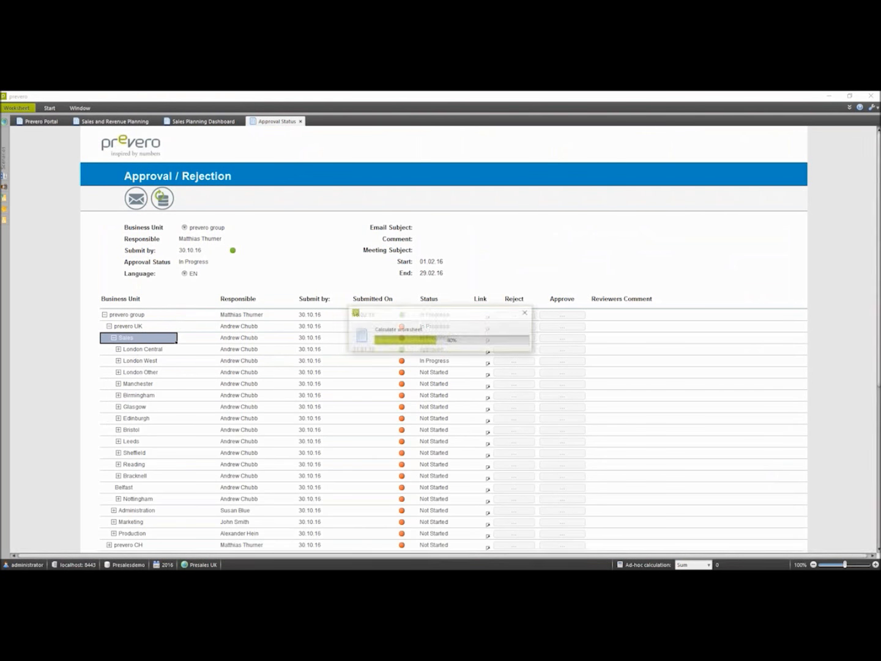
{"action": "left_click", "coordinate": [118, 360]}
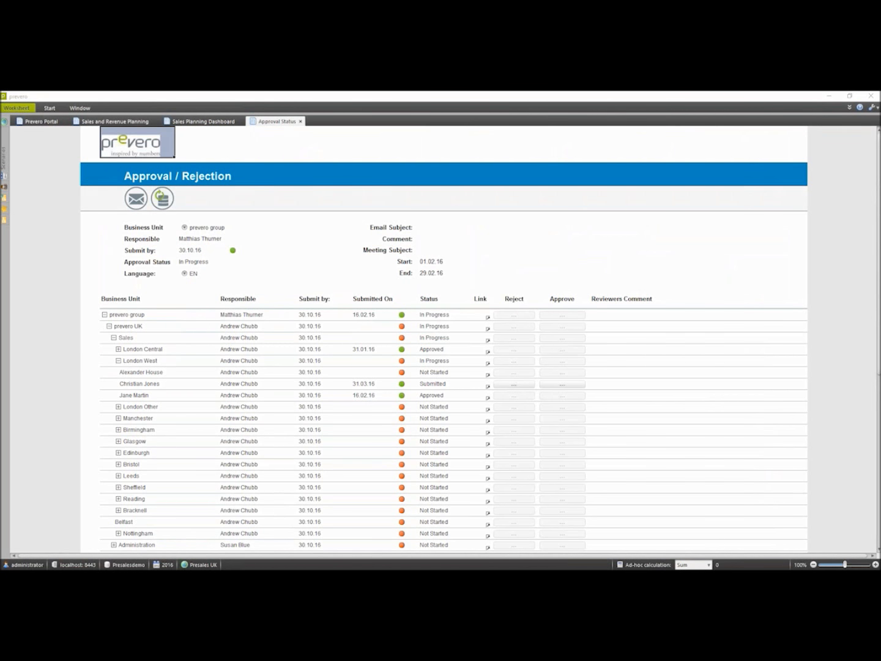
{"action": "left_click", "coordinate": [301, 121]}
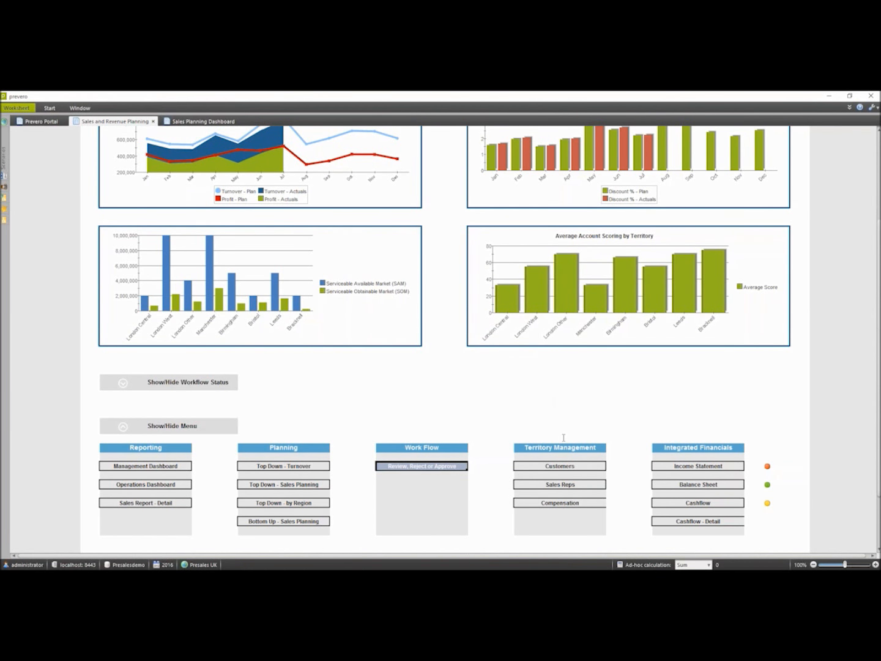
Set the threshold value for customer scores to 0.75 in the Customers territory management and return to the sales and revenue overview
{"action": "left_click", "coordinate": [564, 468]}
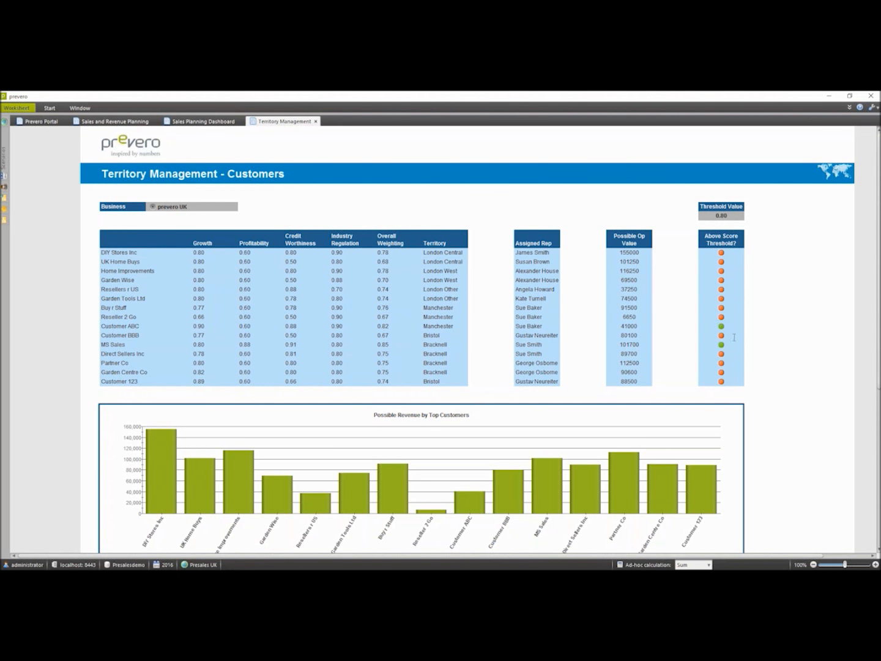
{"action": "left_click", "coordinate": [718, 215]}
{"action": "type", "text": "0.75"}
{"action": "key", "text": "Return"}
{"action": "left_click", "coordinate": [142, 146]}
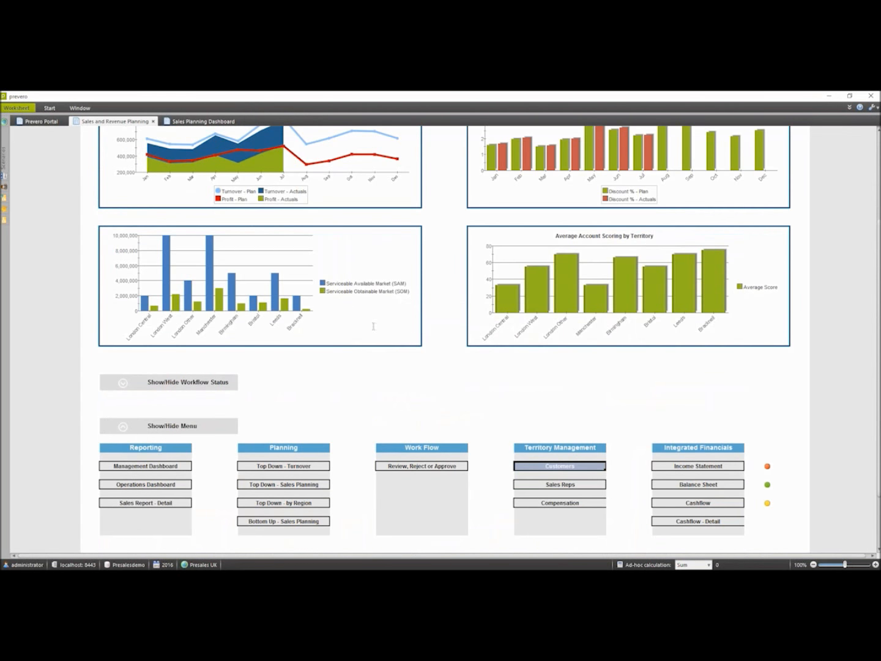
Examine the ratings, pipeline and scoring charts and the reassignment area in Sales Reps territory management, and return to the overview
{"action": "left_click", "coordinate": [560, 484]}
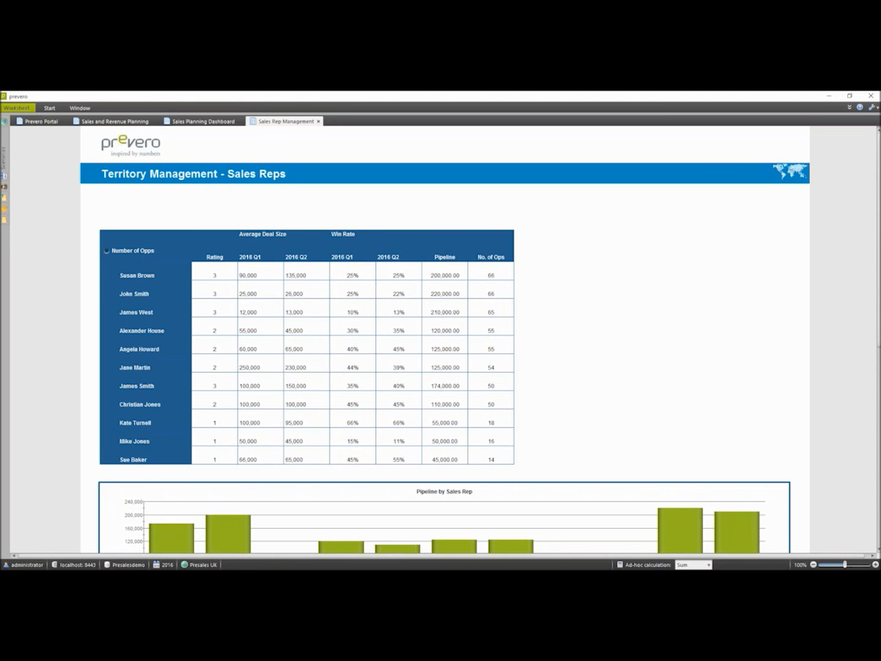
{"action": "scroll", "coordinate": [132, 140], "scroll_direction": "down", "scroll_amount": 5}
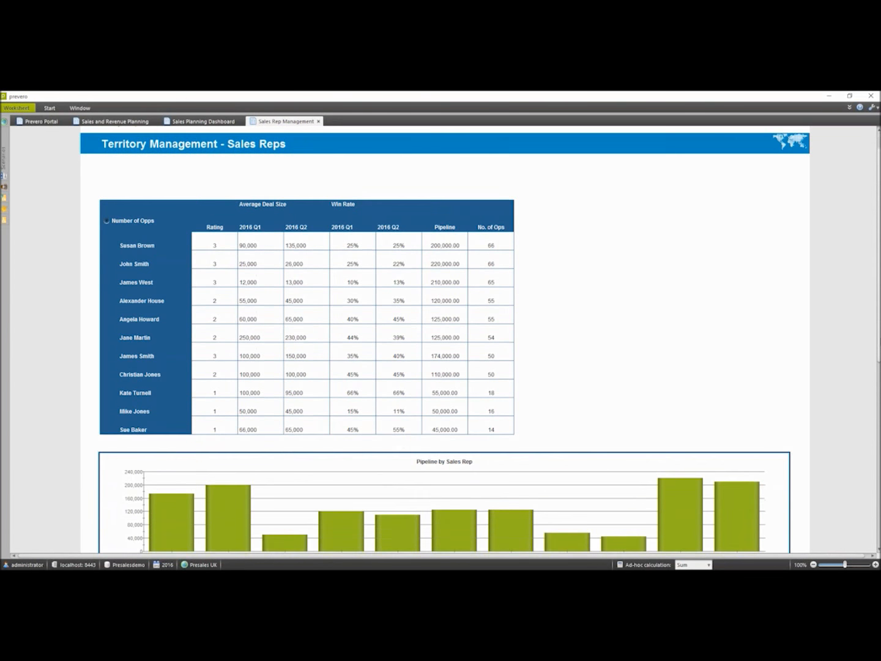
{"action": "scroll", "coordinate": [135, 140], "scroll_direction": "down", "scroll_amount": 6}
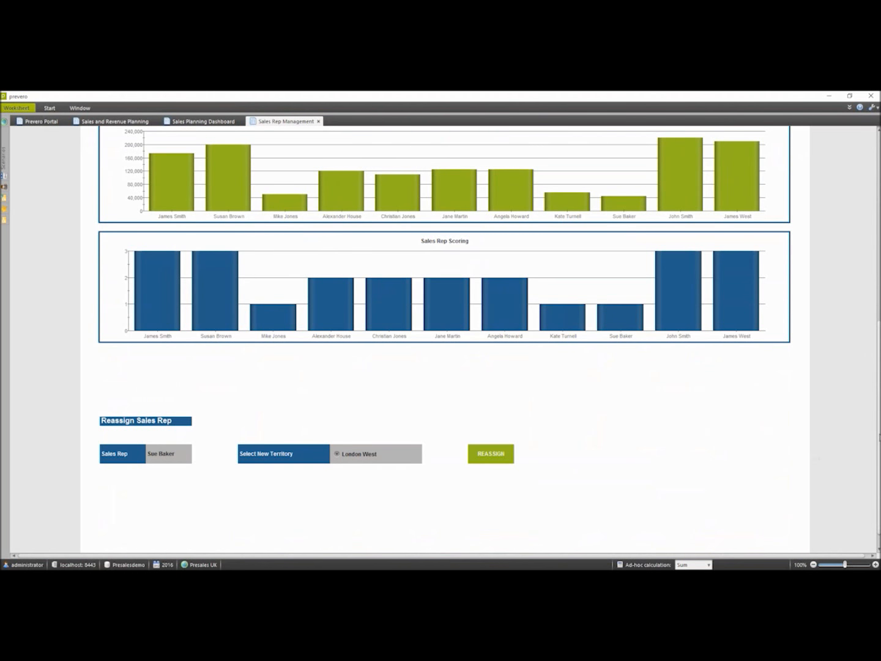
{"action": "scroll", "coordinate": [879, 411], "scroll_direction": "up", "scroll_amount": 2}
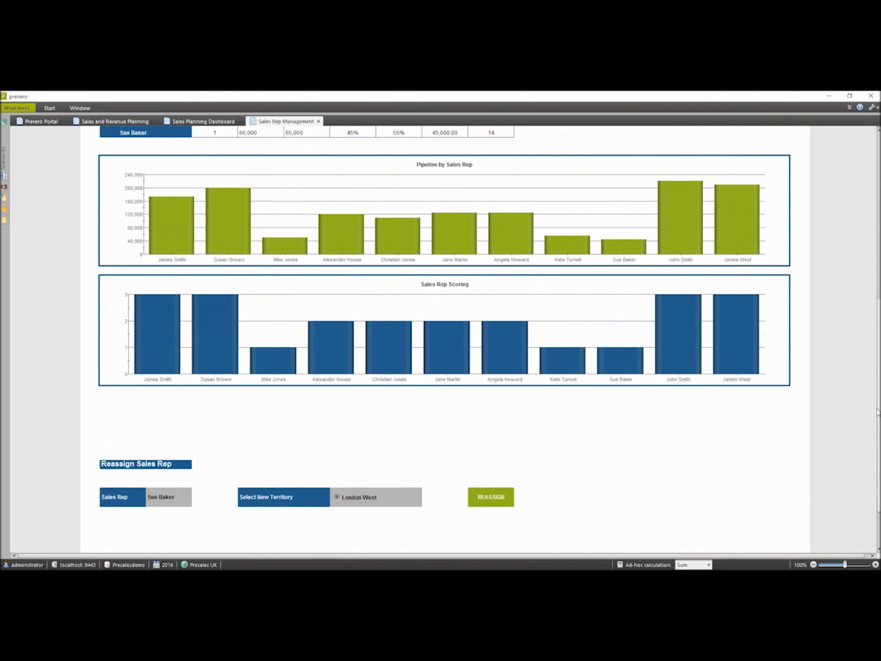
{"action": "scroll", "coordinate": [878, 411], "scroll_direction": "up", "scroll_amount": 6}
{"action": "scroll", "coordinate": [445, 339], "scroll_direction": "up", "scroll_amount": 1}
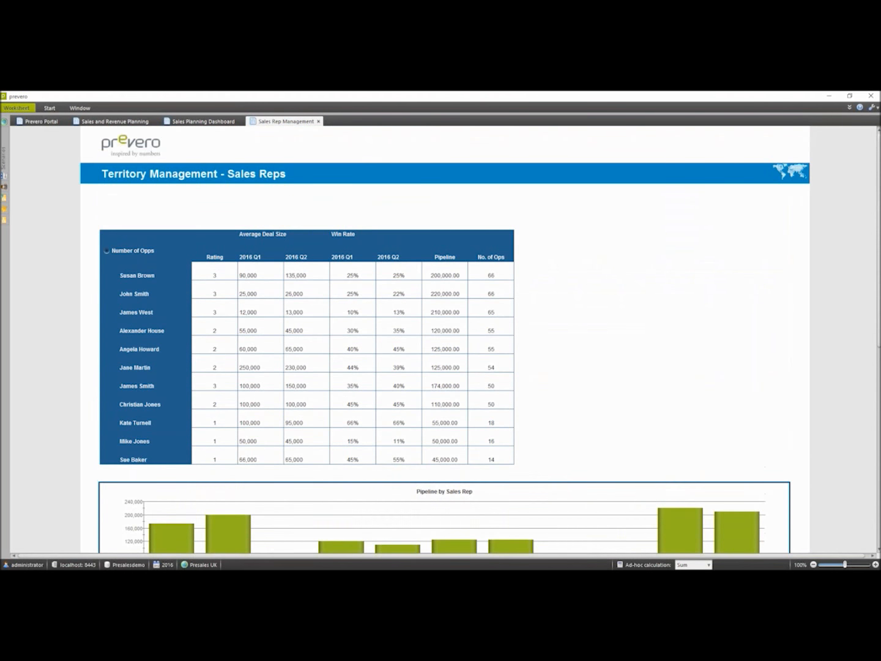
{"action": "left_click", "coordinate": [146, 143]}
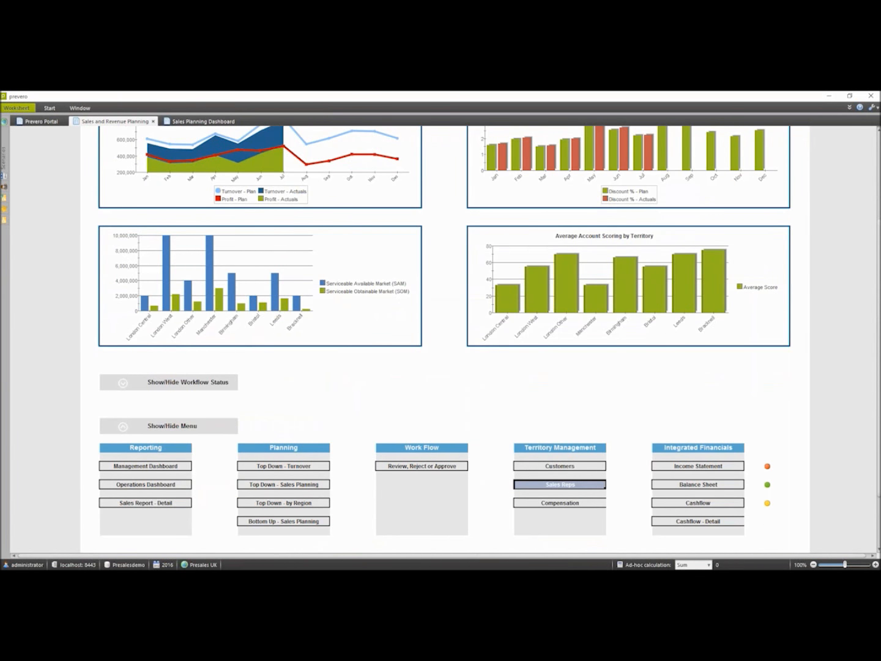